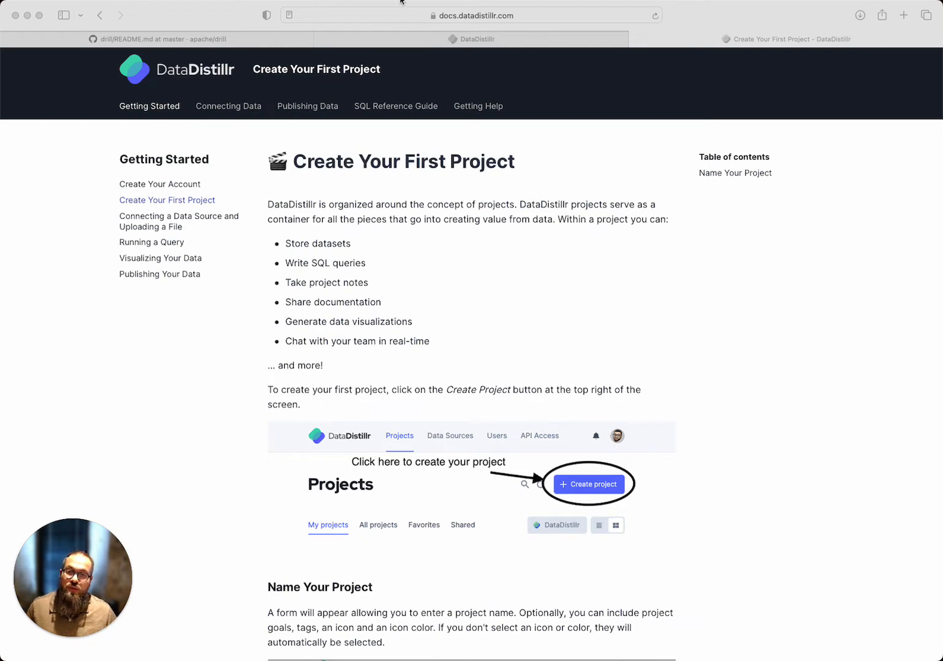
Name the new DataDistillr project "First Project" in the project details form
{"action": "left_click", "coordinate": [365, 39]}
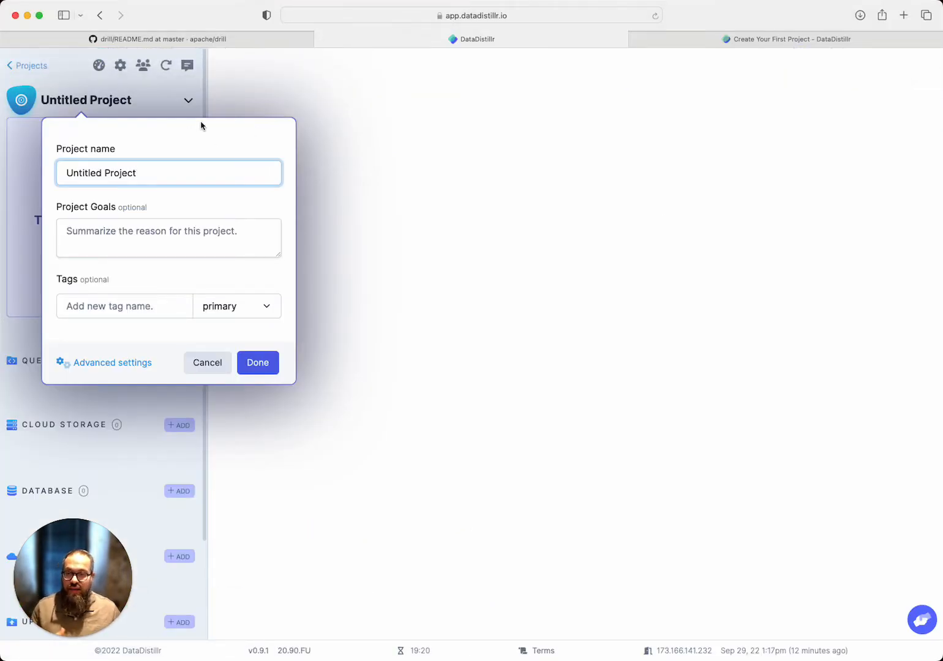
{"action": "left_click", "coordinate": [757, 38]}
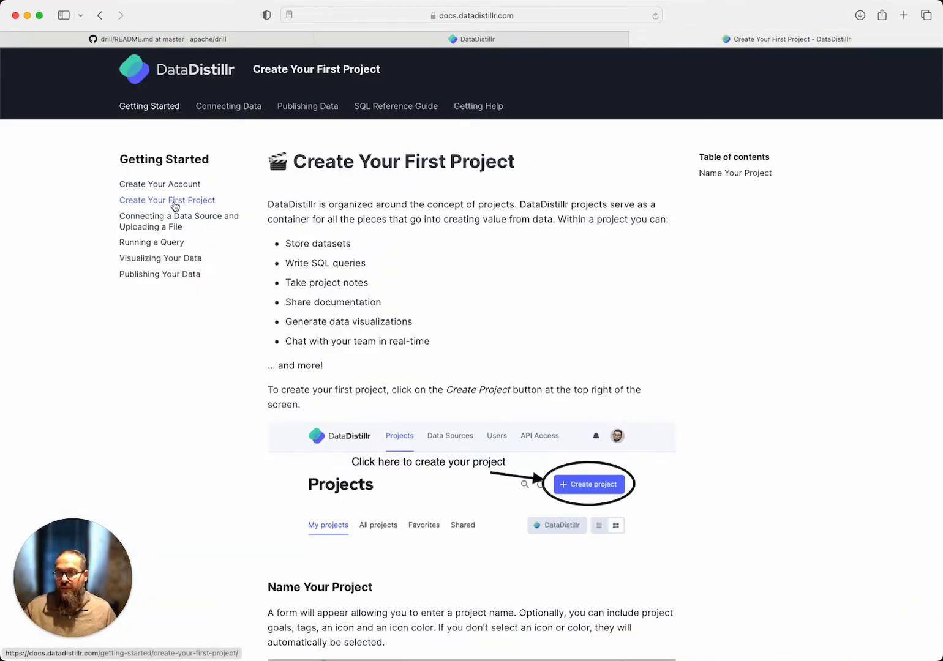
{"action": "left_click", "coordinate": [478, 39]}
{"action": "key", "text": "super+a"}
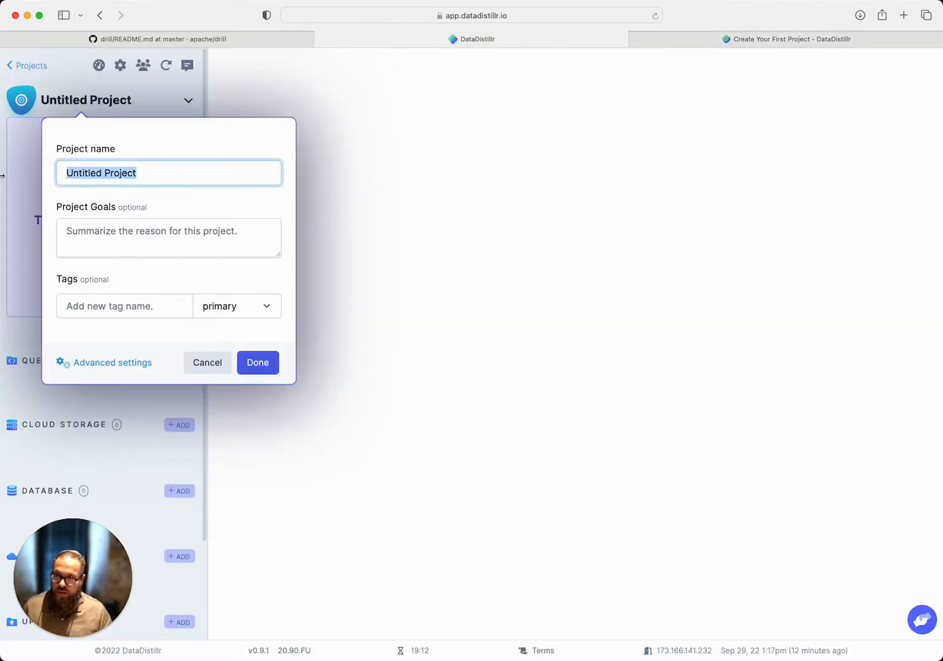
{"action": "type", "text": "First Proje"}
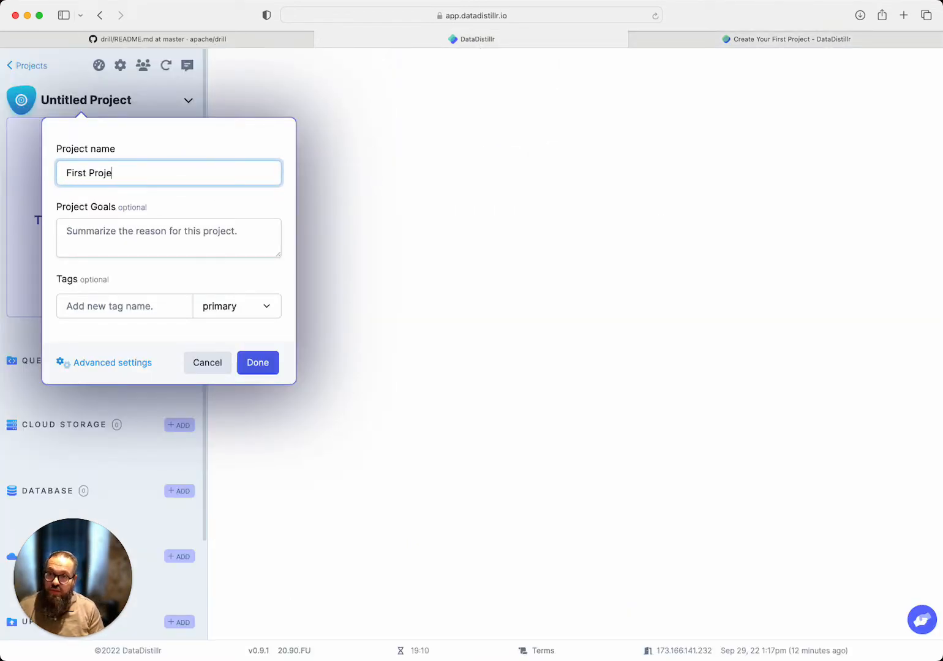
{"action": "type", "text": "ct"}
Enter "This is my first project" as the project goals and save the project details
{"action": "key", "text": "Tab"}
{"action": "type", "text": "This "}
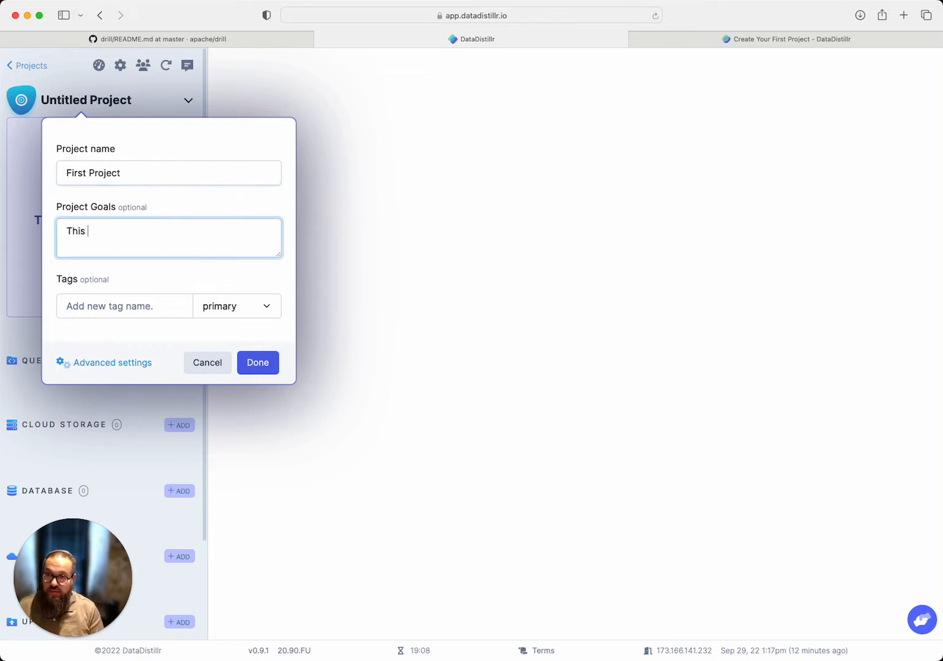
{"action": "type", "text": "i smy"}
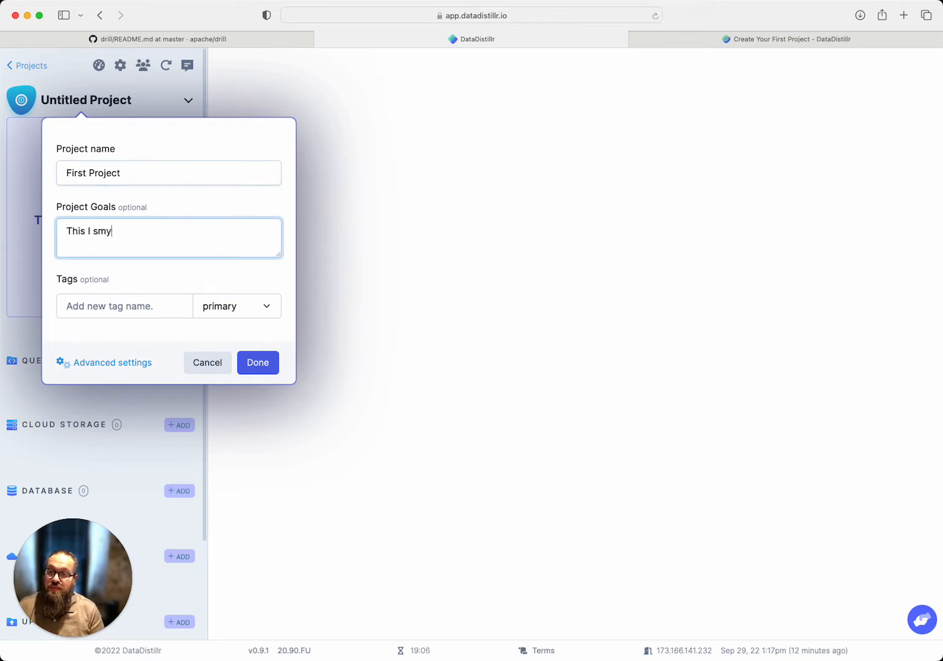
{"action": "type", "text": " first p"}
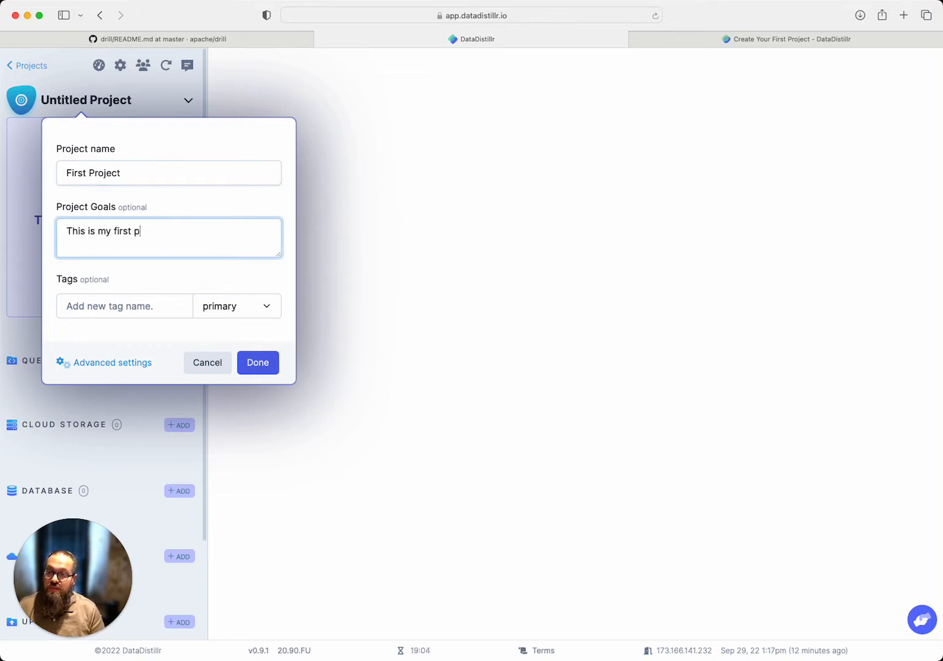
{"action": "type", "text": "roject"}
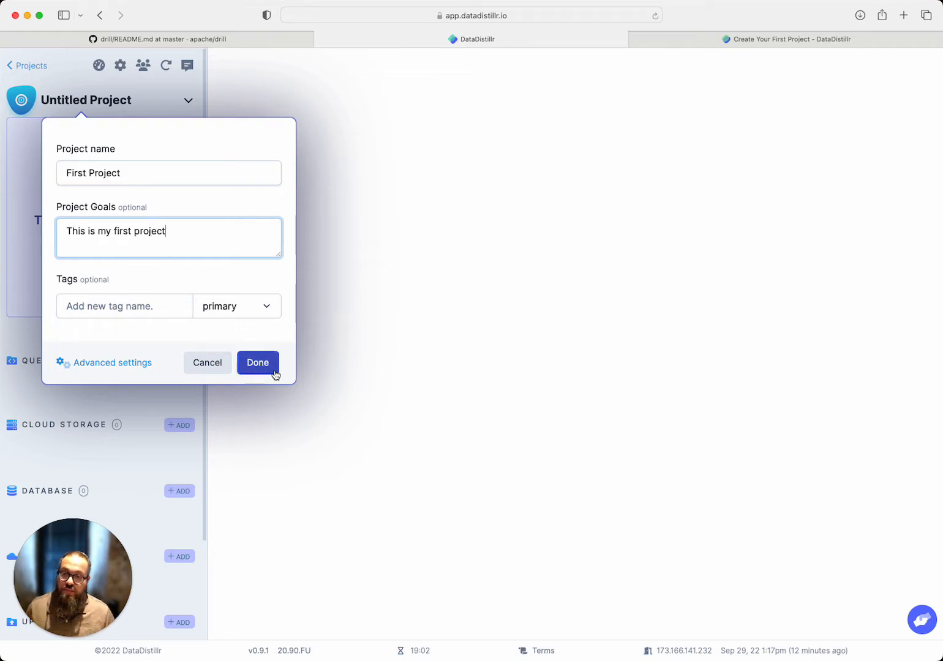
{"action": "left_click", "coordinate": [258, 363]}
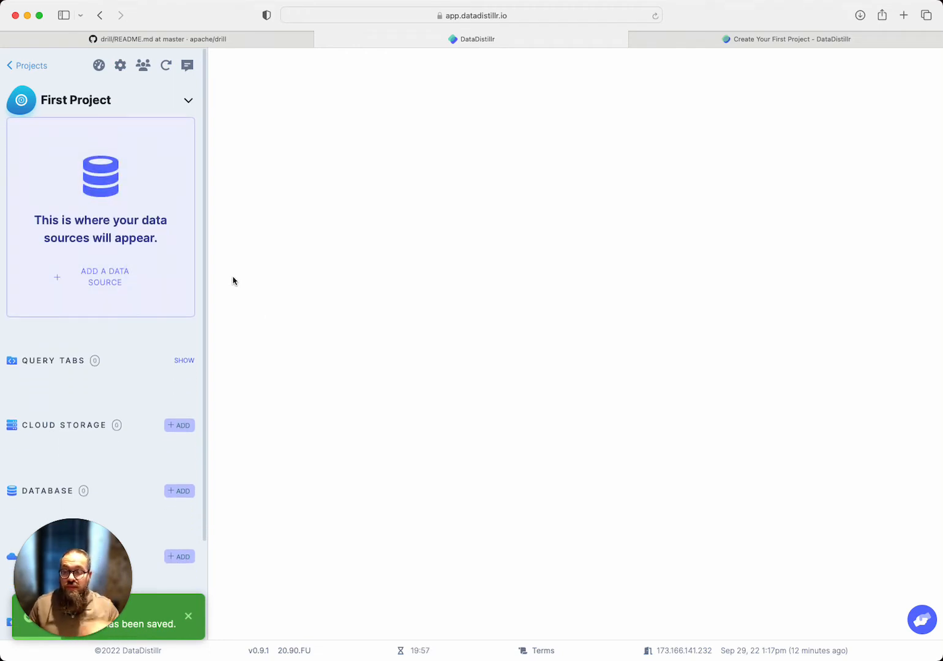
Add a file-upload data source named "first" to the project, keeping the default color and icon
{"action": "left_click", "coordinate": [111, 280]}
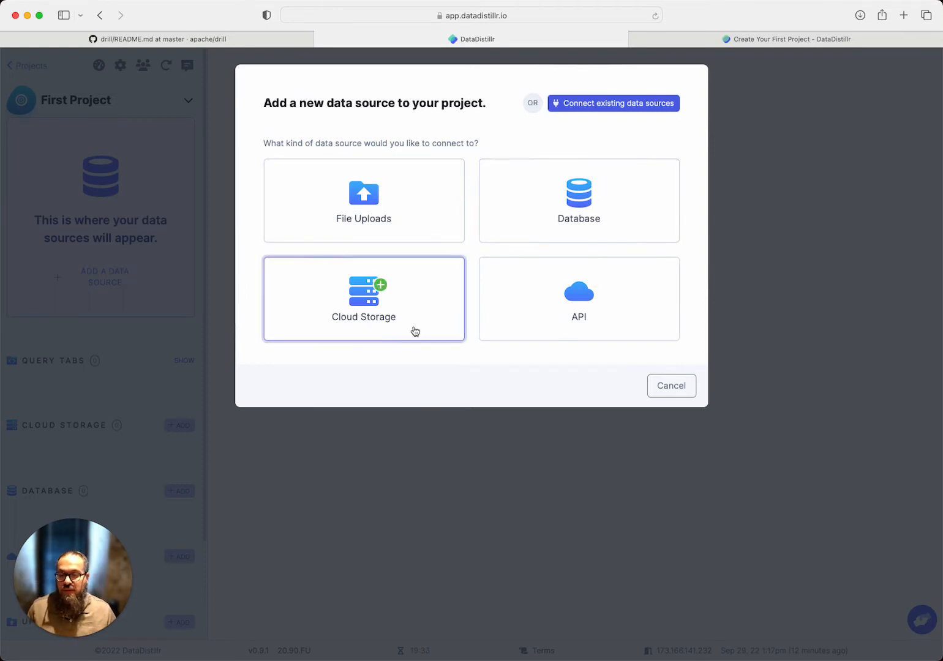
{"action": "left_click", "coordinate": [404, 218]}
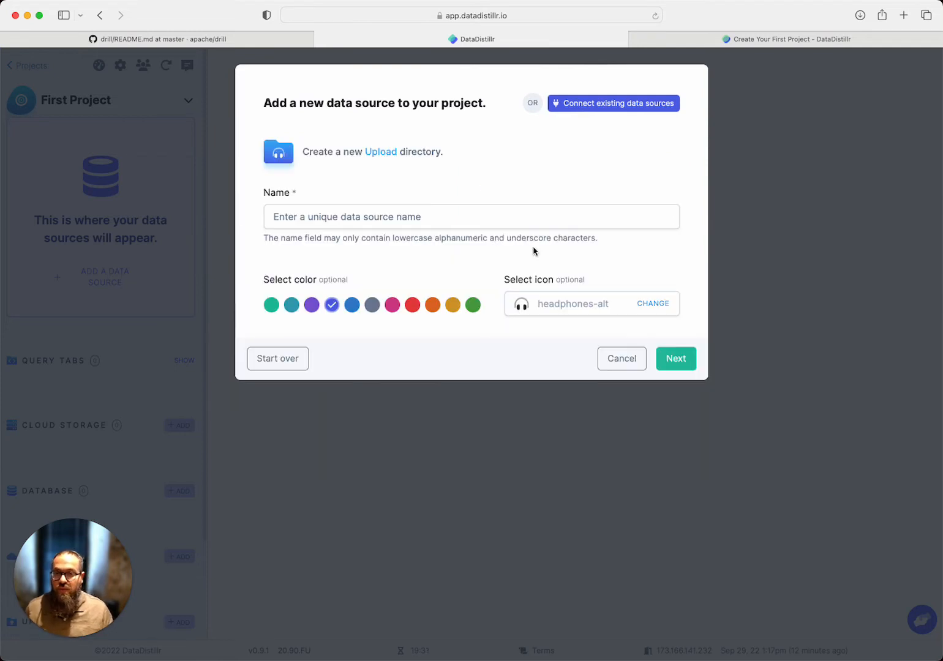
{"action": "left_click", "coordinate": [384, 236]}
{"action": "left_click", "coordinate": [378, 222]}
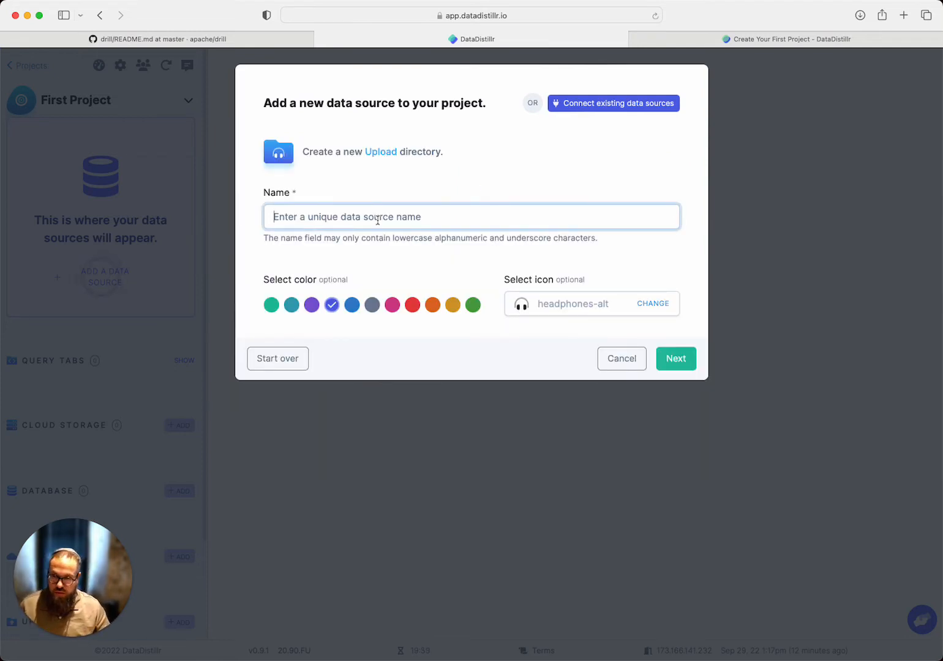
{"action": "type", "text": "fis"}
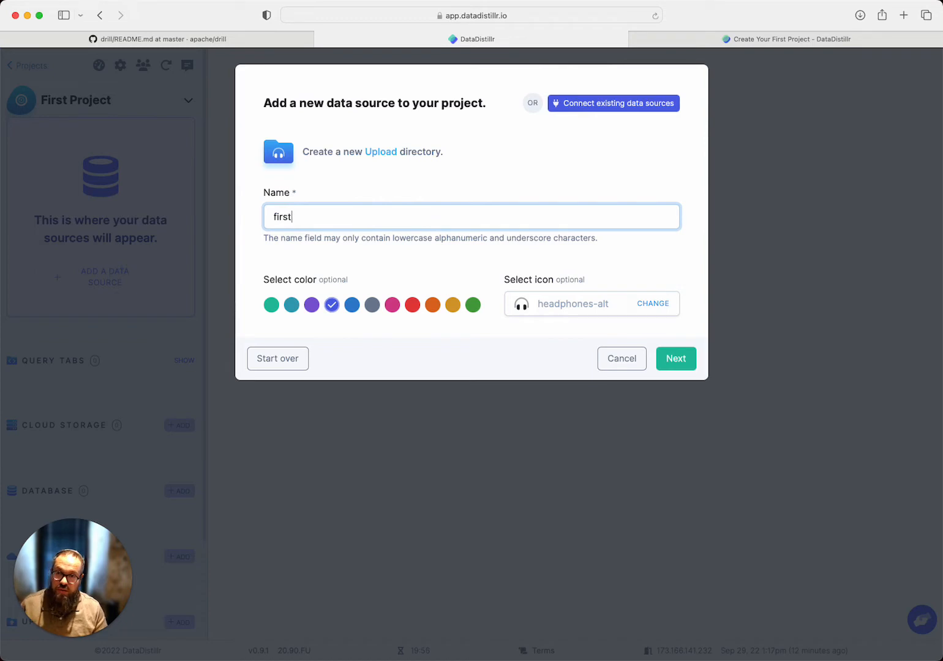
{"action": "type", "text": "st"}
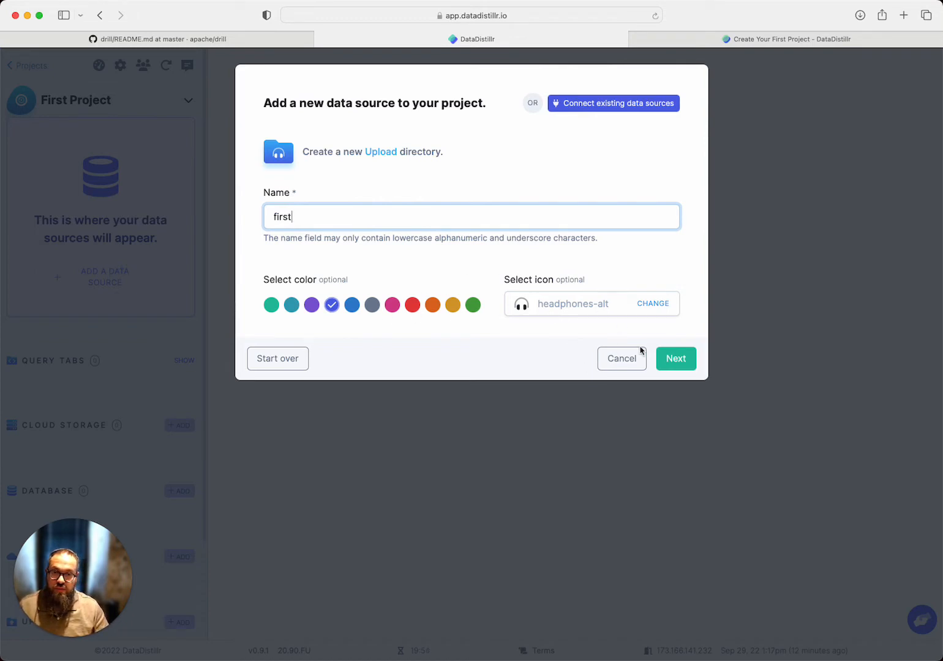
{"action": "left_click", "coordinate": [670, 359]}
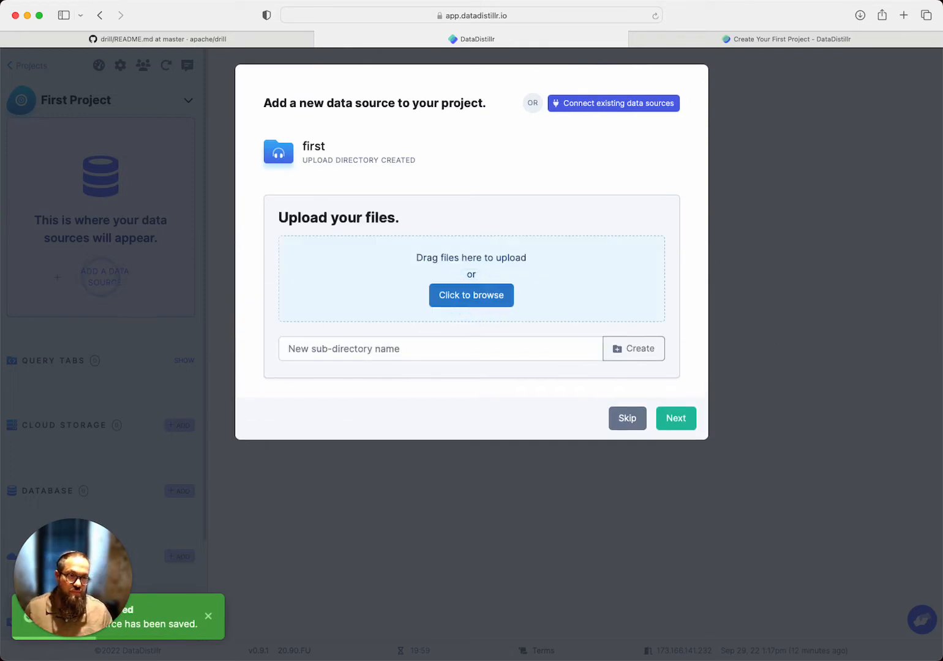
Upload demo_data_1.xlsx, demo_data_2.xlsx, demo_data_3.xlsx and unicode.csv from the computer into the "first" data source
{"action": "key", "text": "super+Tab"}
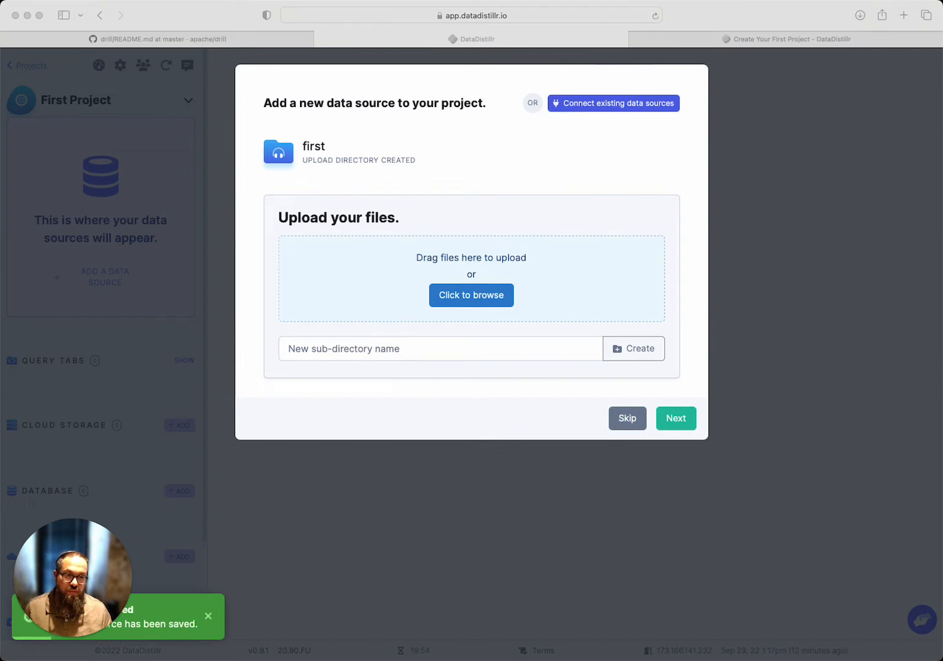
{"action": "left_click_drag", "start_coordinate": [852, 323], "coordinate": [481, 288]}
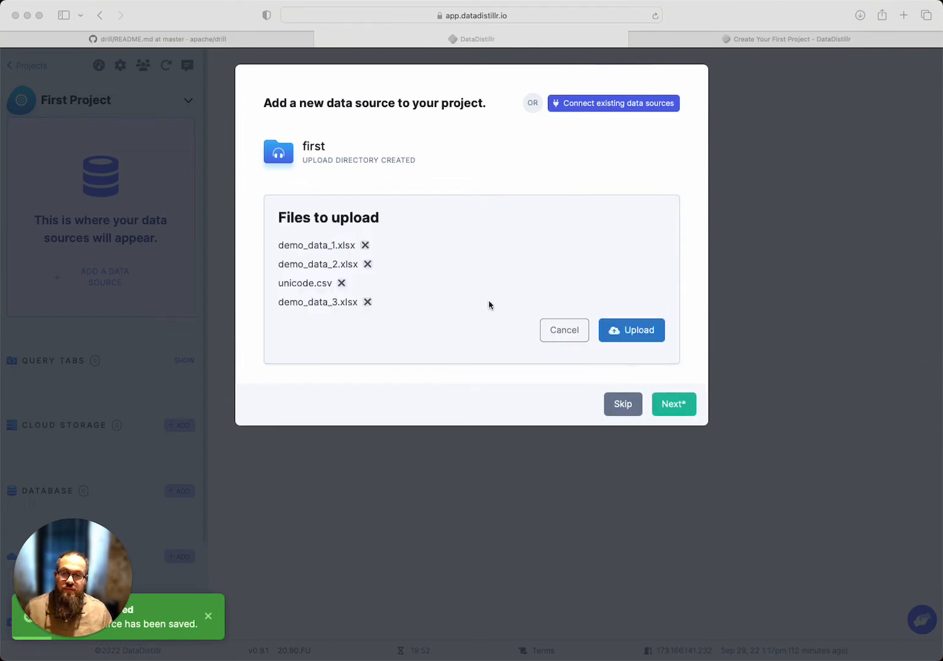
{"action": "left_click", "coordinate": [636, 333]}
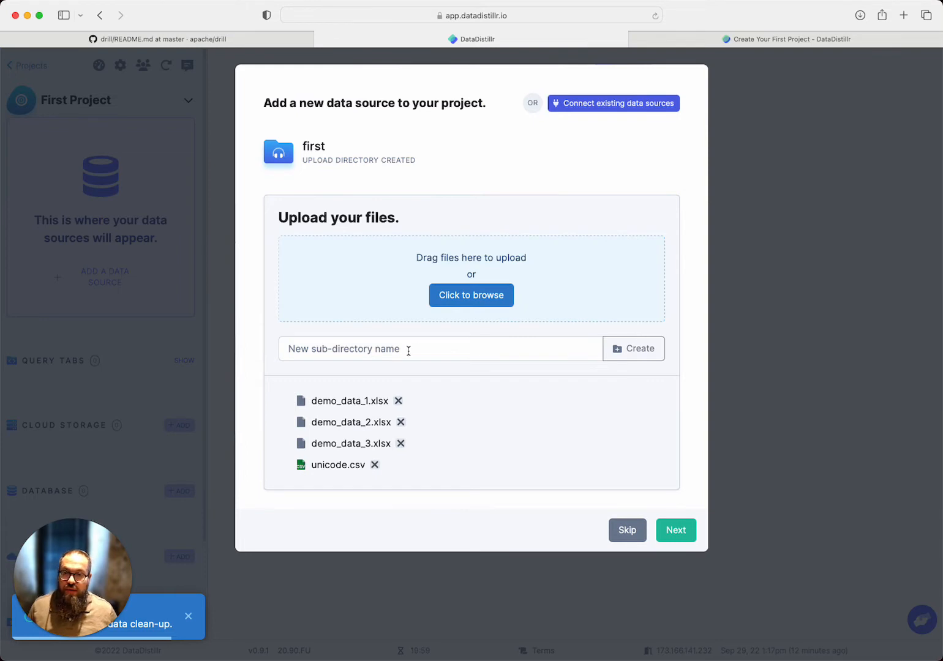
Create a sub-directory named "excel" in the upload directory
{"action": "left_click", "coordinate": [409, 351]}
{"action": "type", "text": "excel"}
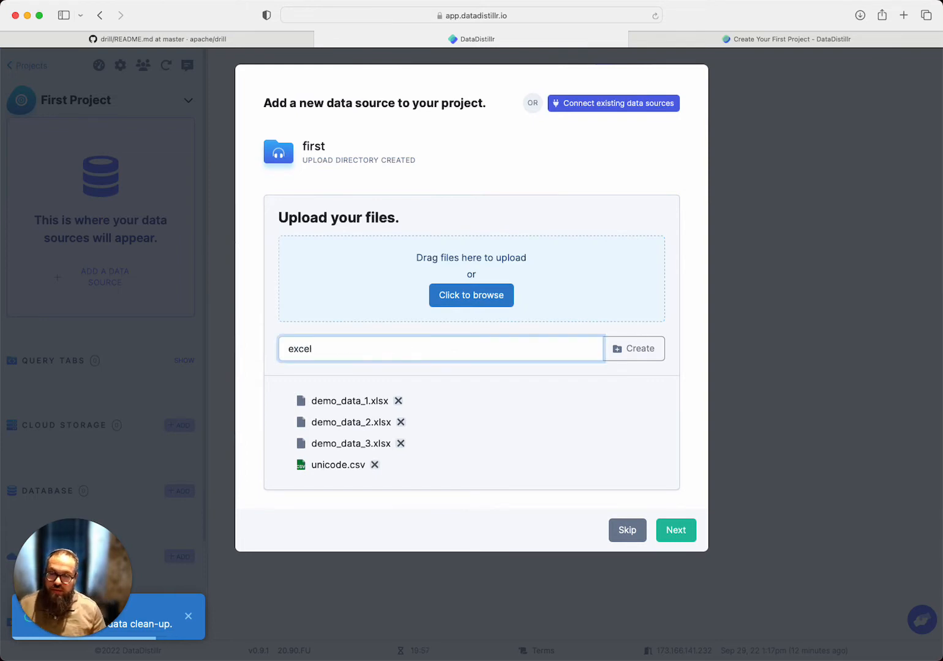
{"action": "left_click", "coordinate": [625, 349]}
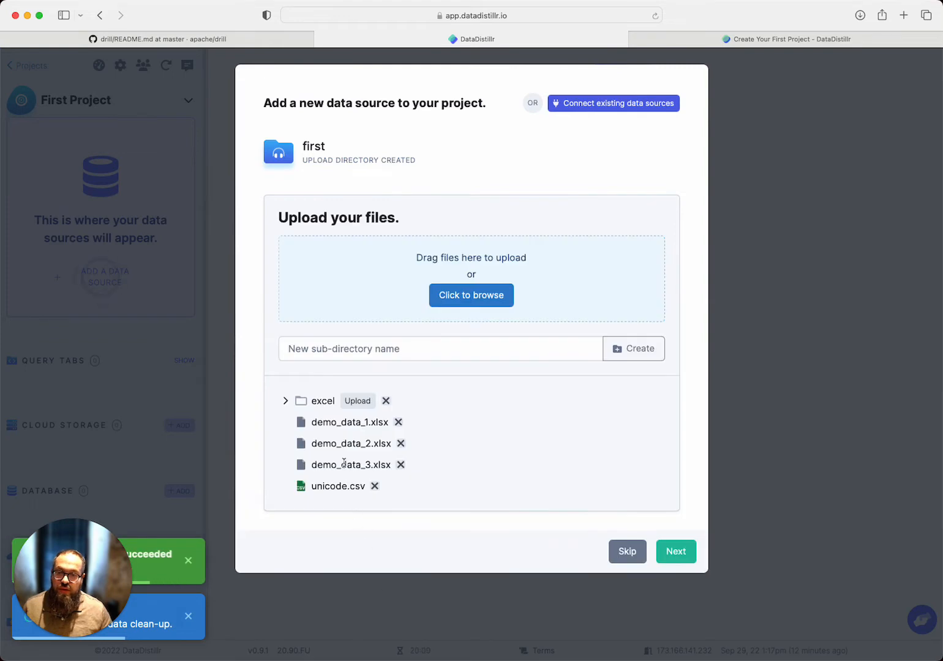
Move demo_data_2.xlsx and demo_data_3.xlsx into the excel sub-directory and finish the data source setup
{"action": "left_click_drag", "start_coordinate": [299, 446], "coordinate": [313, 421]}
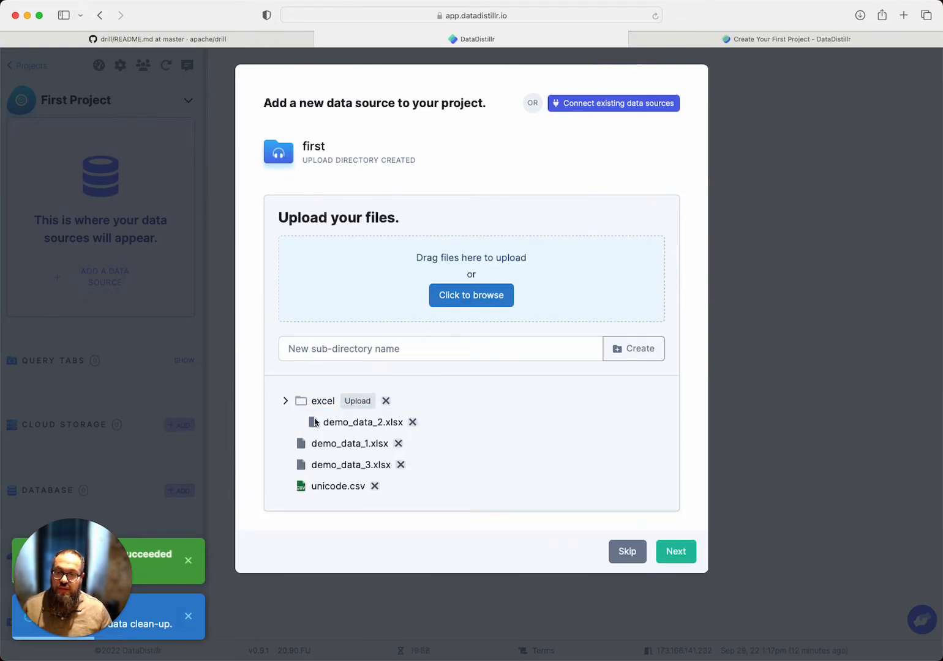
{"action": "left_click_drag", "start_coordinate": [302, 471], "coordinate": [315, 422]}
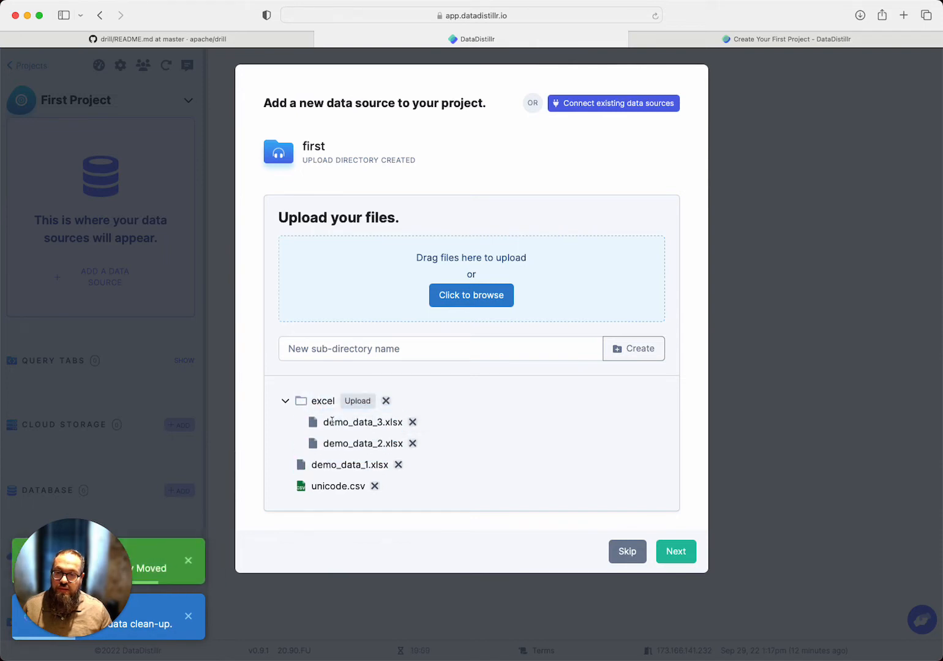
{"action": "left_click", "coordinate": [677, 552]}
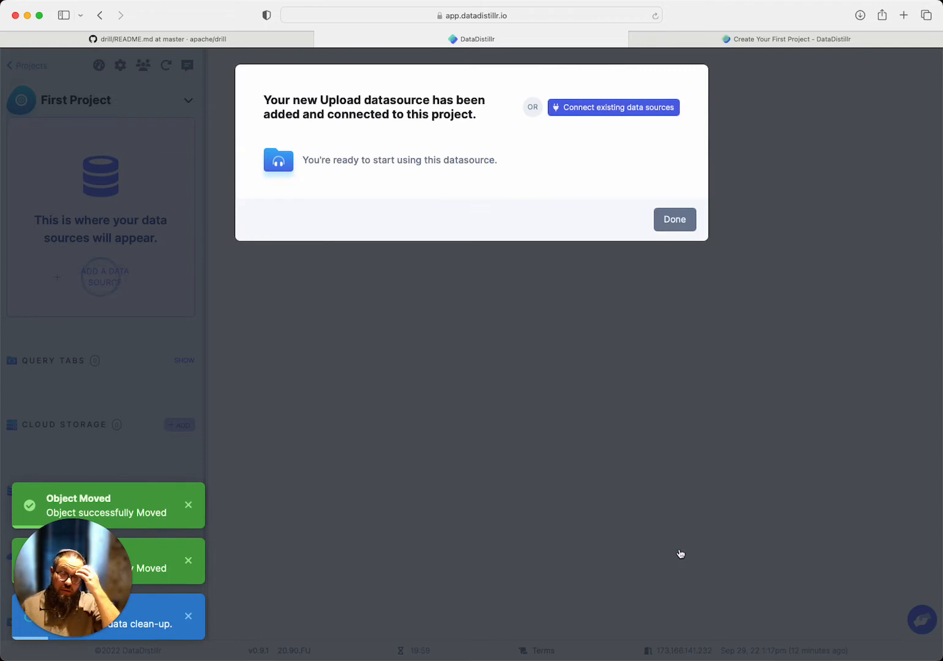
{"action": "left_click", "coordinate": [675, 219]}
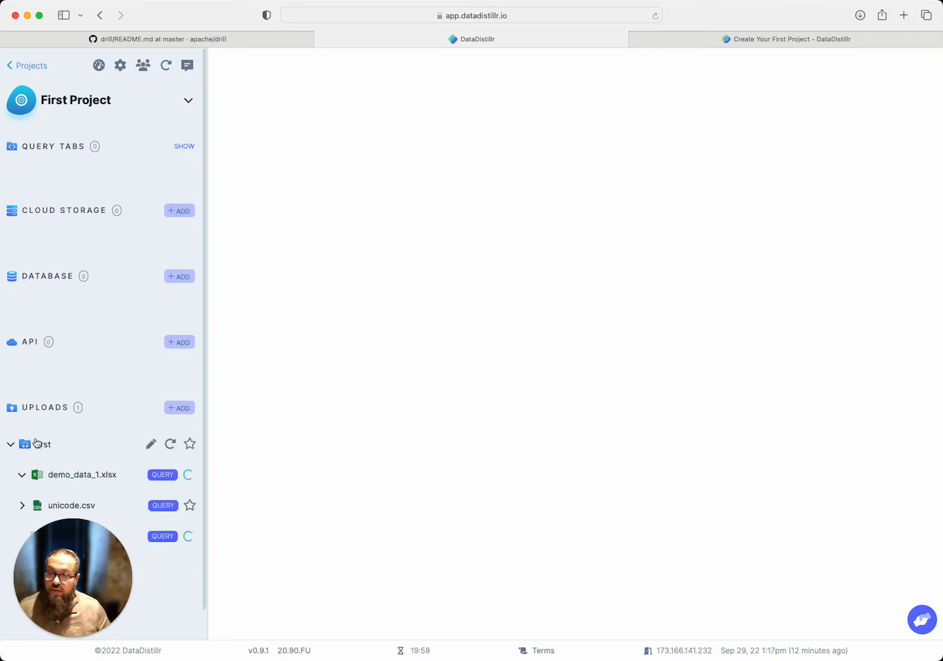
Open a query on demo_data_1.xlsx and expand unicode.csv under the first data source to list its columns
{"action": "scroll", "coordinate": [44, 444], "scroll_direction": "down", "scroll_amount": 1}
{"action": "scroll", "coordinate": [74, 444], "scroll_direction": "down", "scroll_amount": 3}
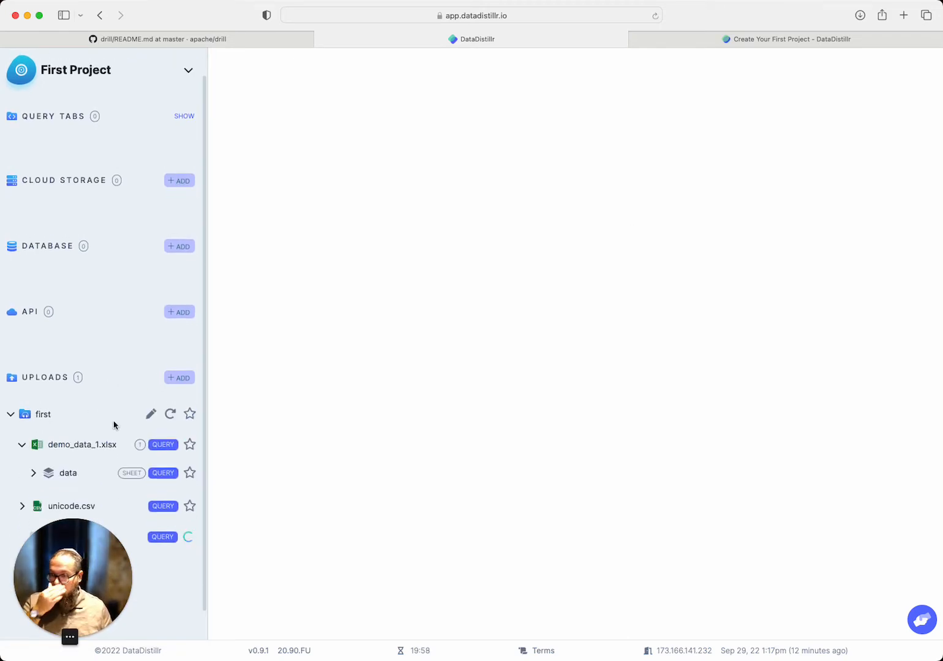
{"action": "scroll", "coordinate": [112, 444], "scroll_direction": "down", "scroll_amount": 1}
{"action": "left_click", "coordinate": [104, 476]}
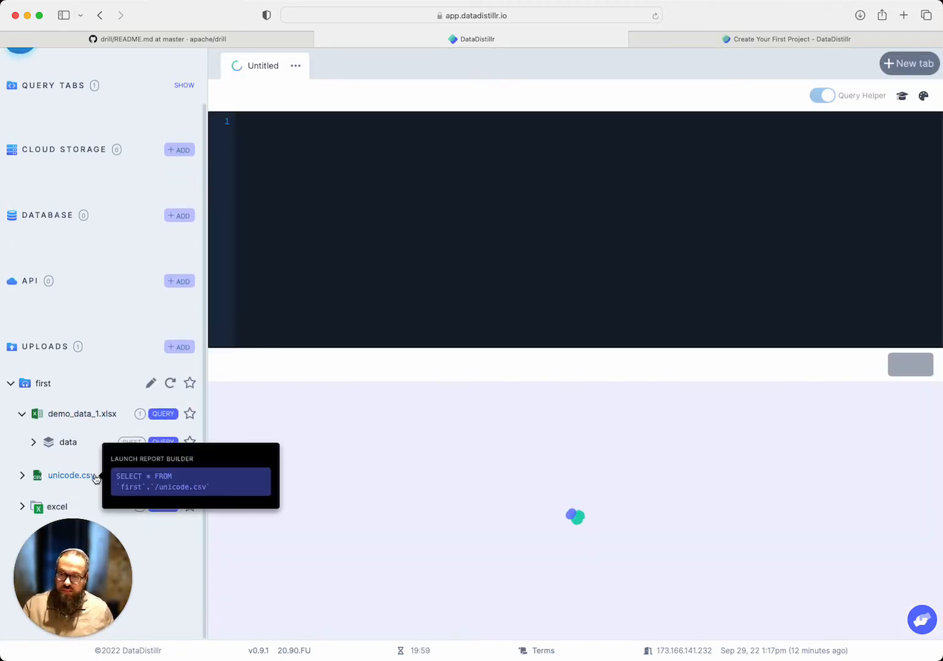
{"action": "left_click", "coordinate": [23, 476]}
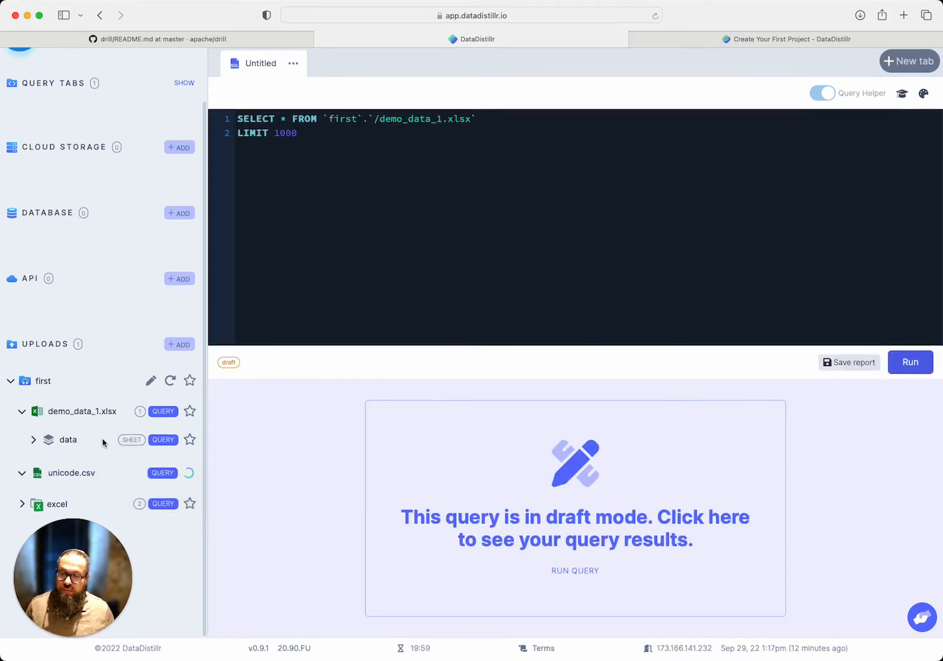
{"action": "scroll", "coordinate": [101, 476], "scroll_direction": "down", "scroll_amount": 4}
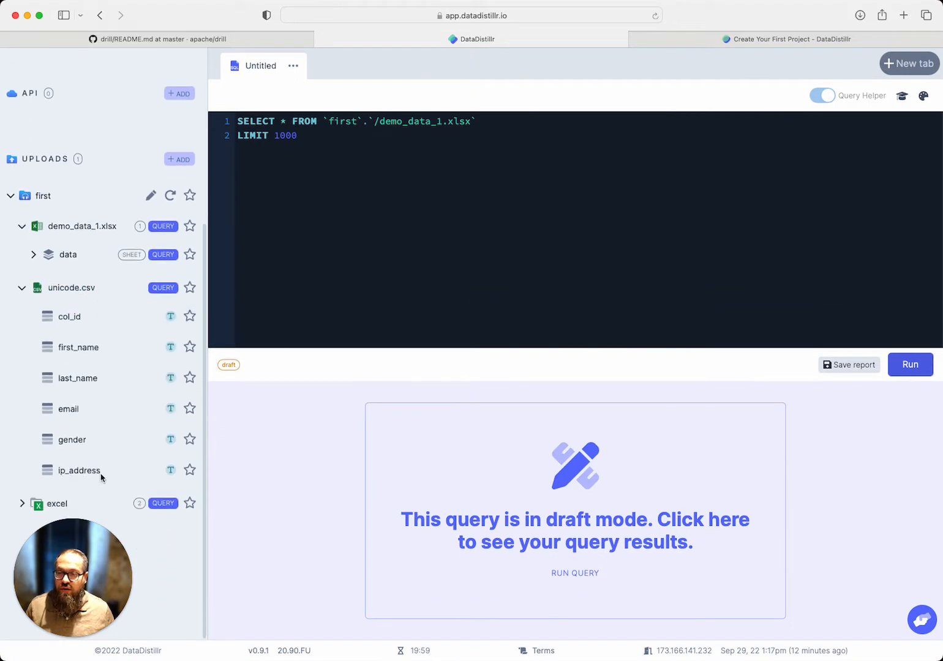
Build a query tab for unicode.csv with all its columns in the Report Builder and run the query
{"action": "left_click", "coordinate": [164, 291]}
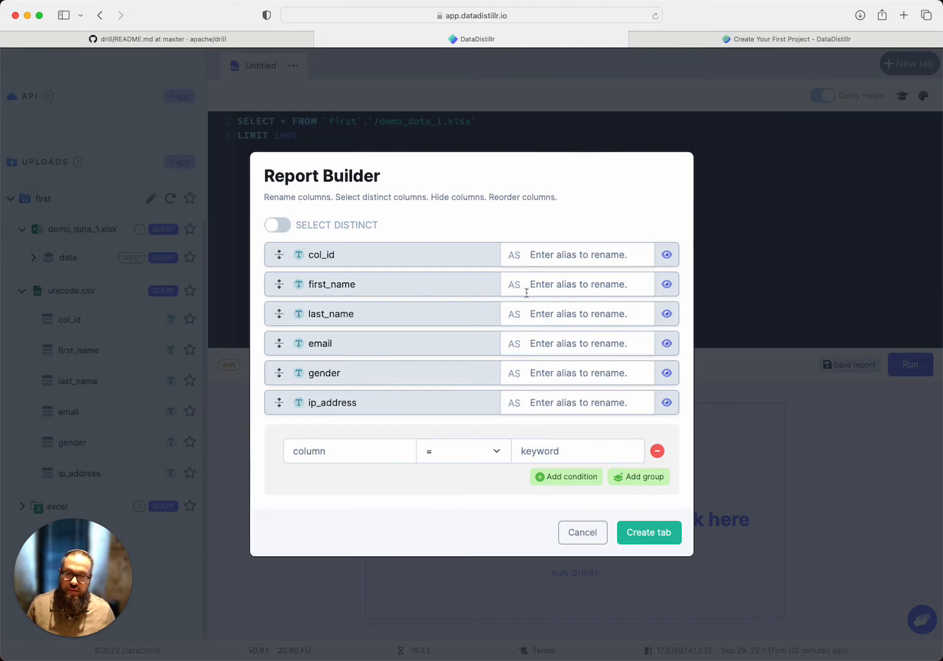
{"action": "left_click", "coordinate": [649, 533]}
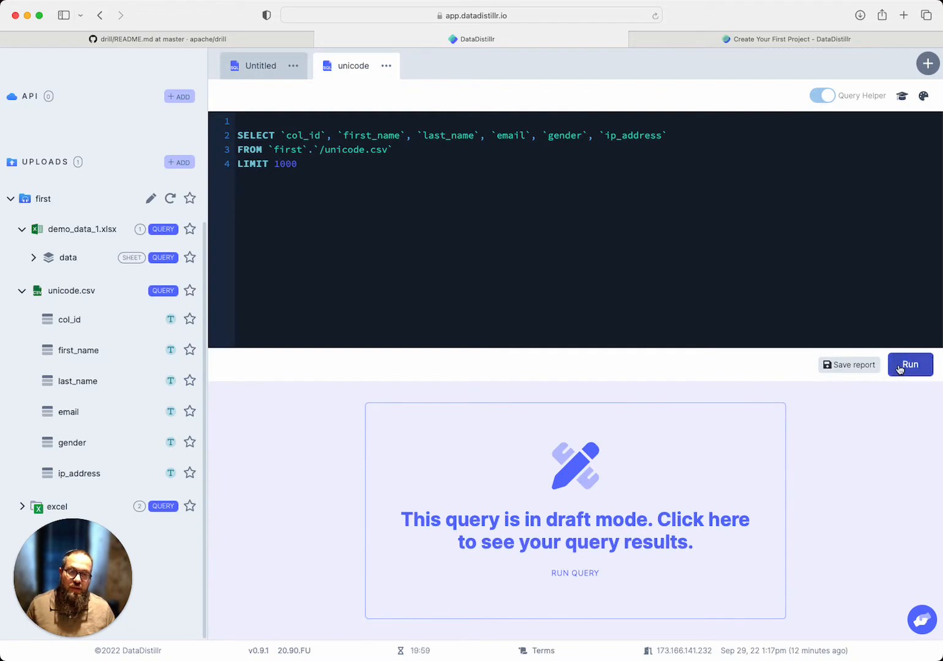
{"action": "left_click", "coordinate": [900, 367]}
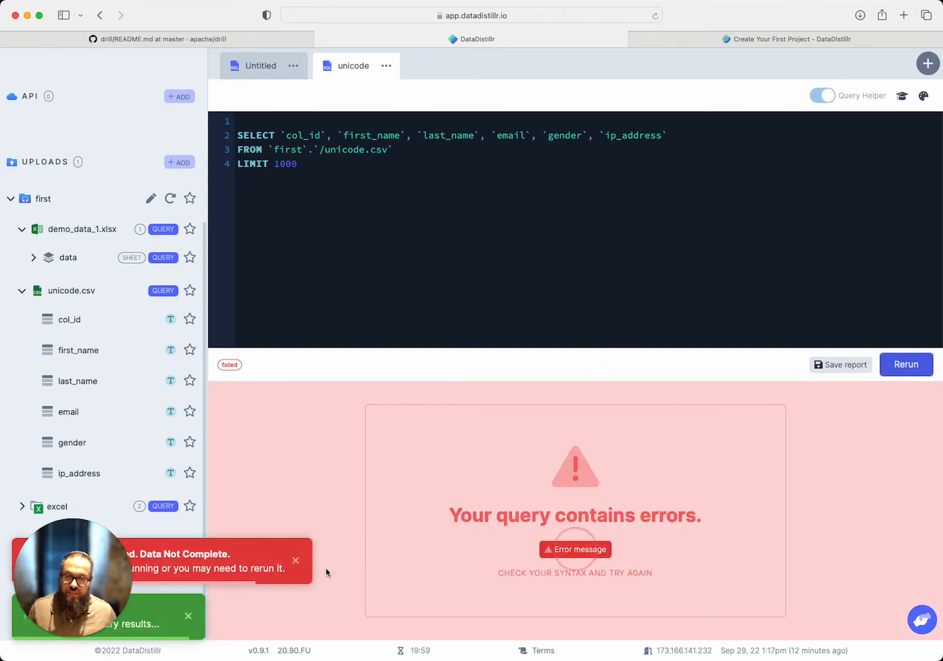
Save and rerun the unicode query, and shrink the SQL editor to give the results table more height
{"action": "left_click", "coordinate": [576, 551]}
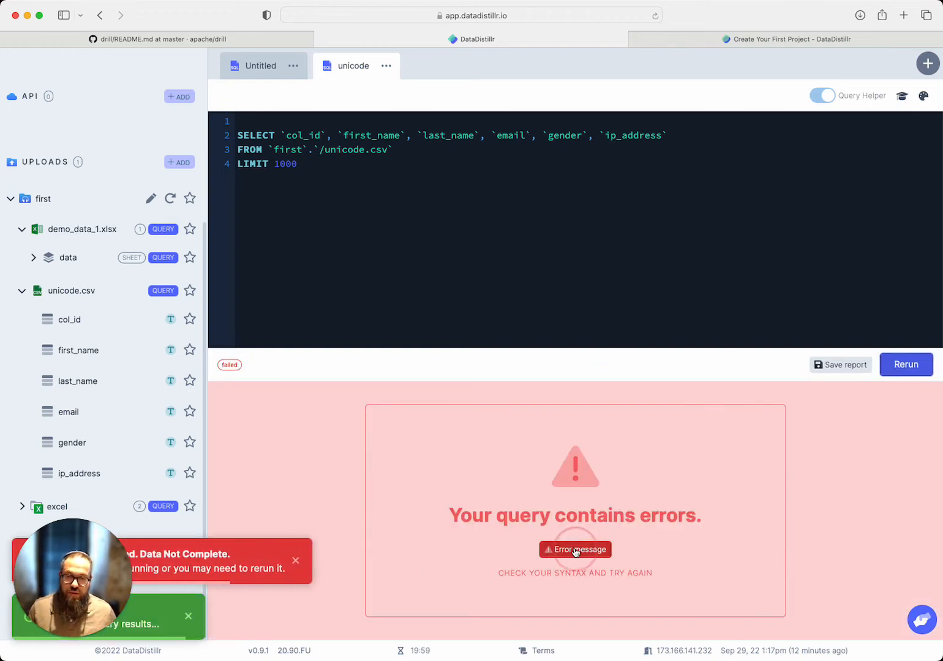
{"action": "left_click", "coordinate": [897, 368]}
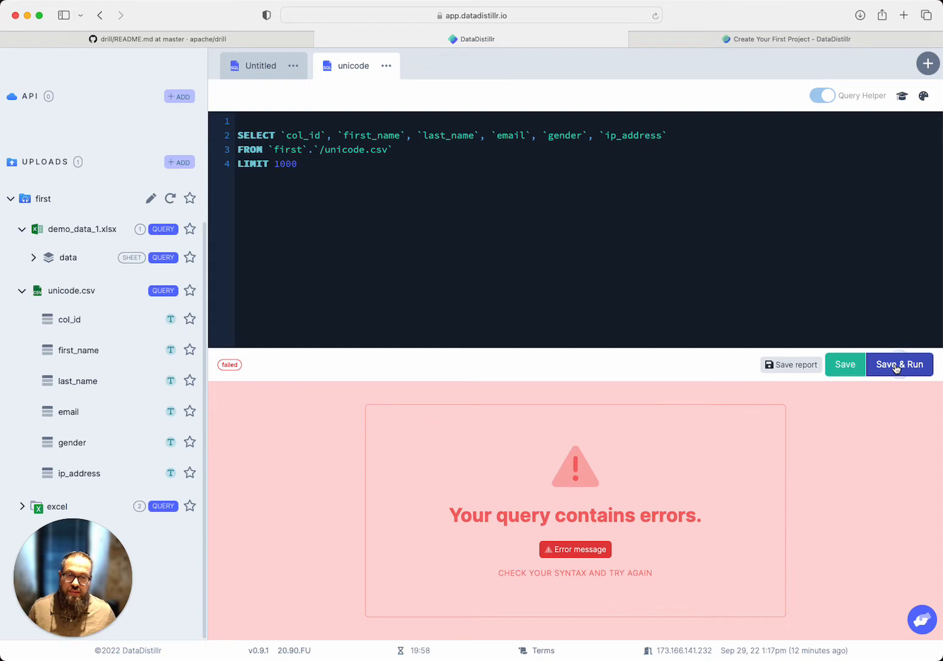
{"action": "left_click", "coordinate": [897, 367]}
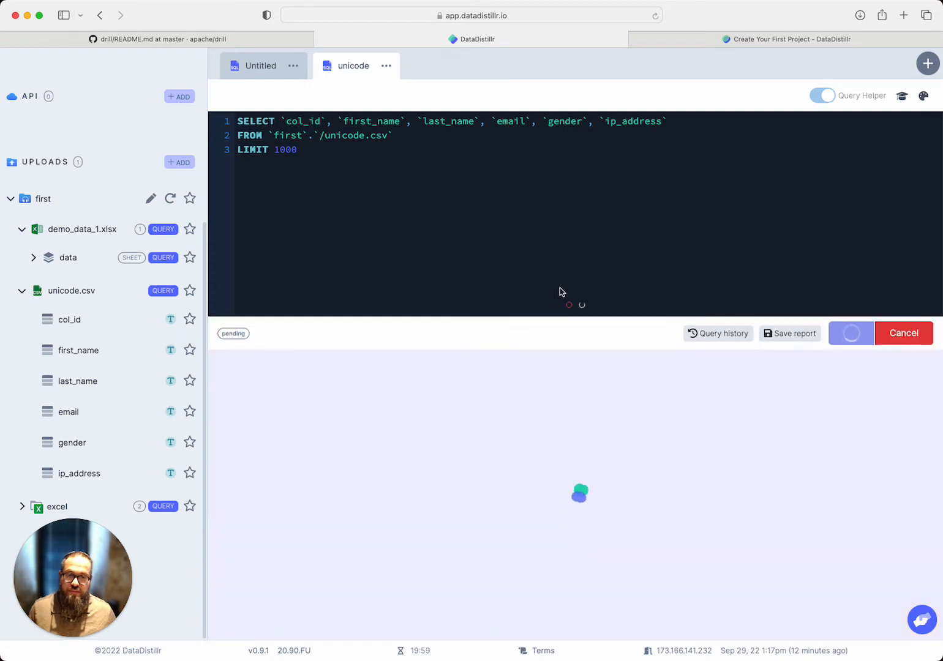
{"action": "left_click_drag", "start_coordinate": [560, 317], "coordinate": [562, 227]}
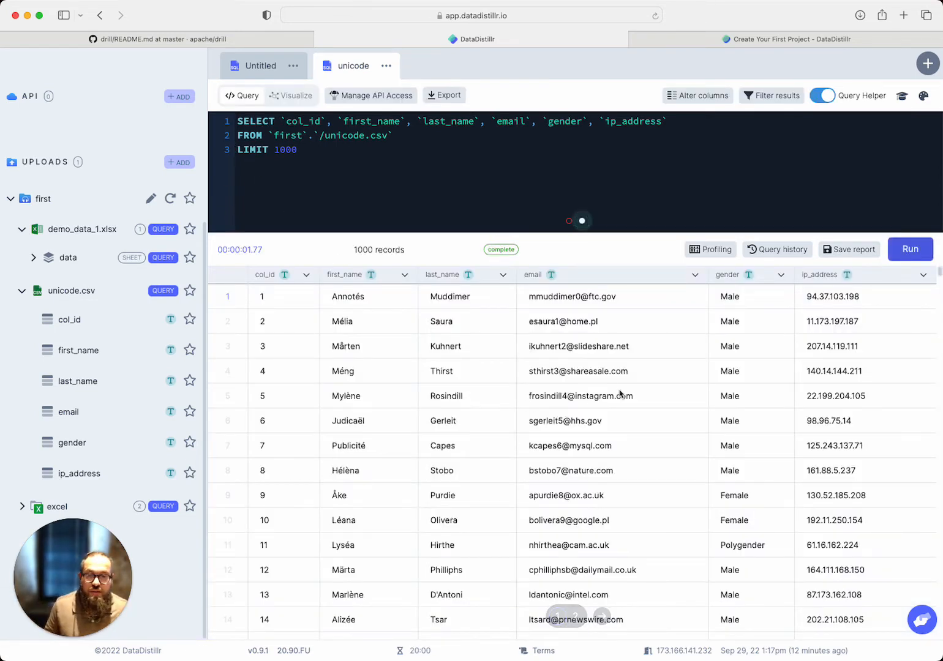
Look through the rows of the unicode query results and collapse unicode.csv in the data source tree
{"action": "scroll", "coordinate": [620, 393], "scroll_direction": "down", "scroll_amount": 10}
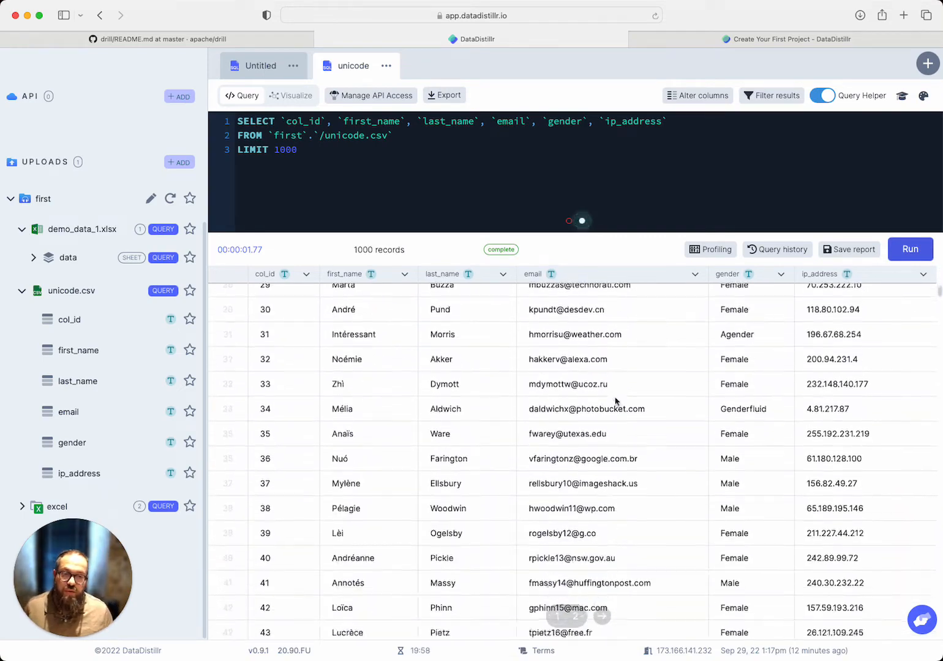
{"action": "scroll", "coordinate": [615, 404], "scroll_direction": "up", "scroll_amount": 10}
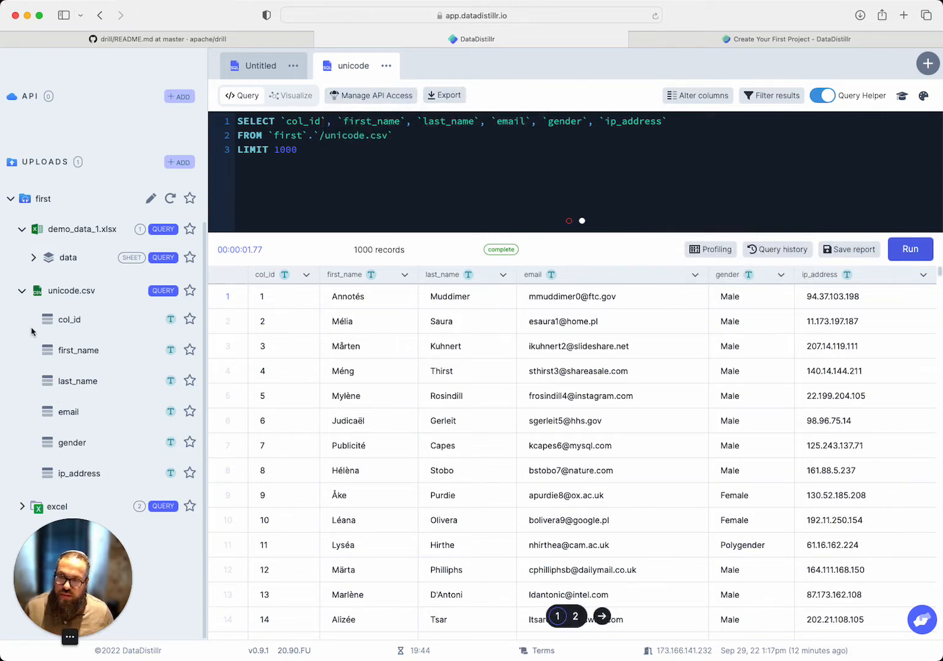
{"action": "left_click", "coordinate": [21, 291]}
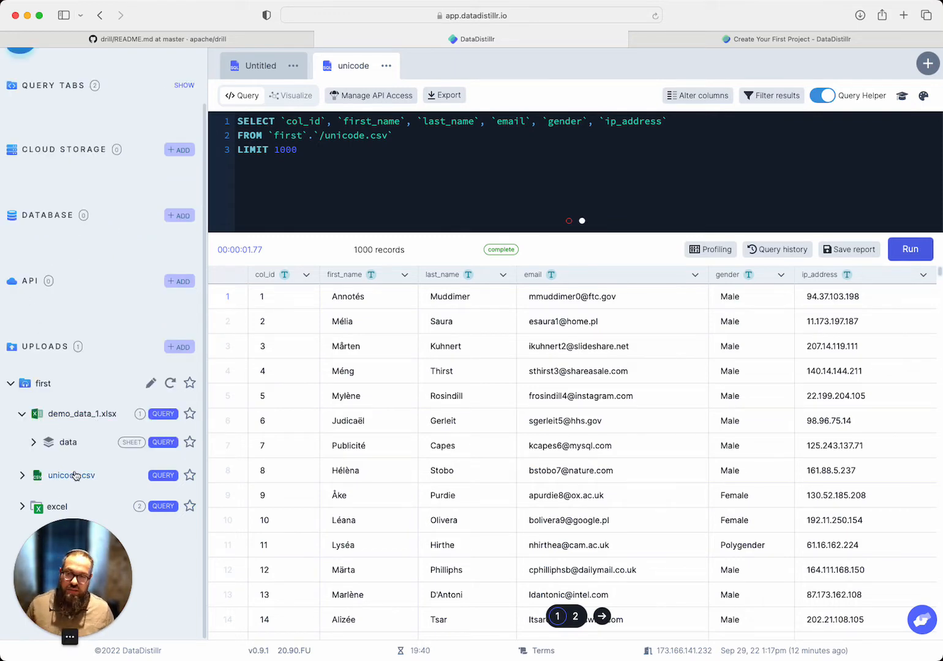
Examine the columns of the data sheet in demo_data_1.xlsx and collapse the sheet again
{"action": "mouse_move", "coordinate": [75, 476]}
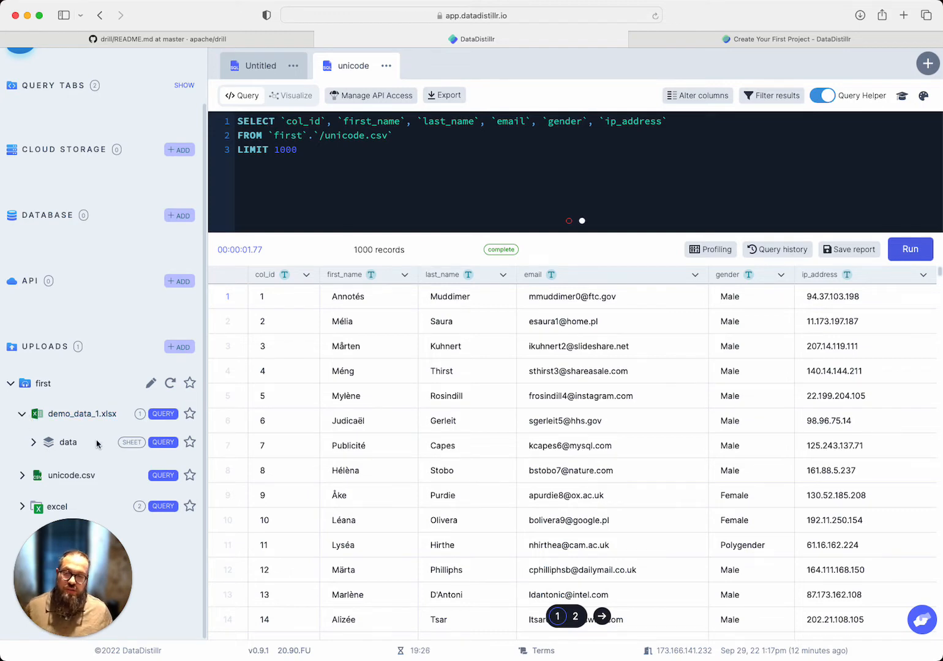
{"action": "left_click", "coordinate": [33, 446]}
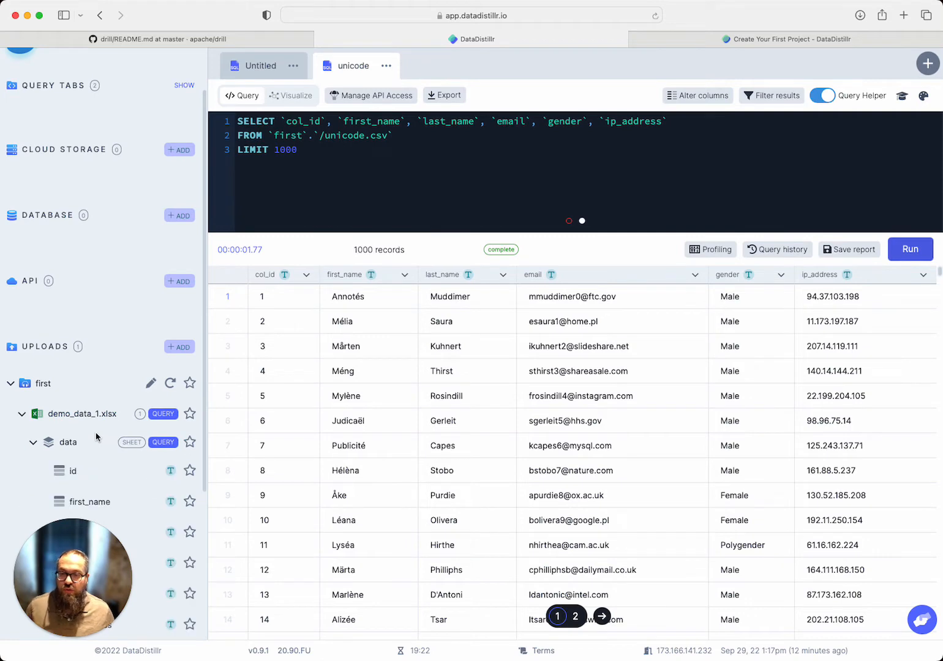
{"action": "scroll", "coordinate": [96, 437], "scroll_direction": "down", "scroll_amount": 5}
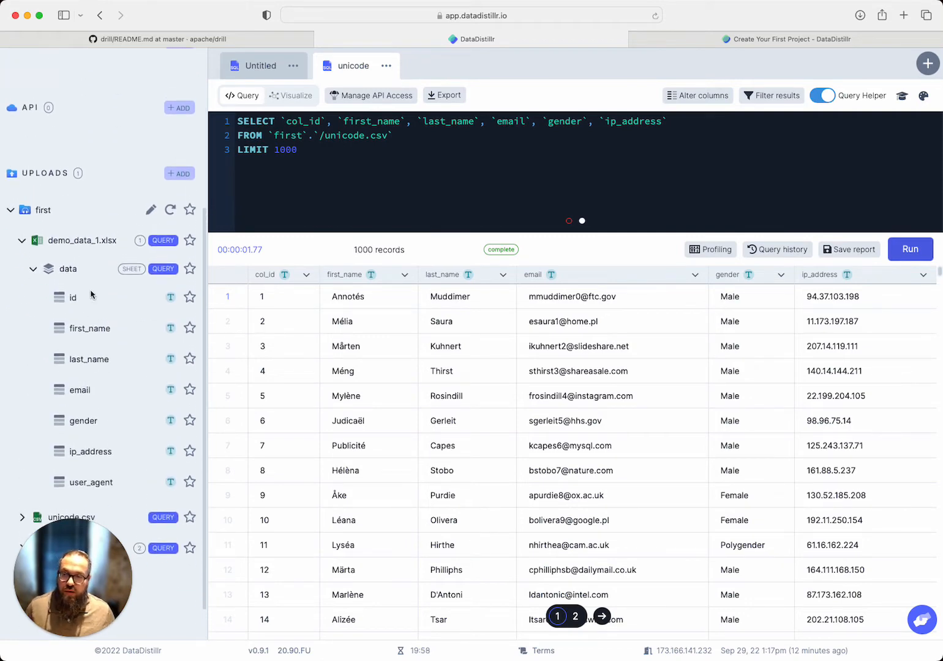
{"action": "left_click", "coordinate": [31, 269]}
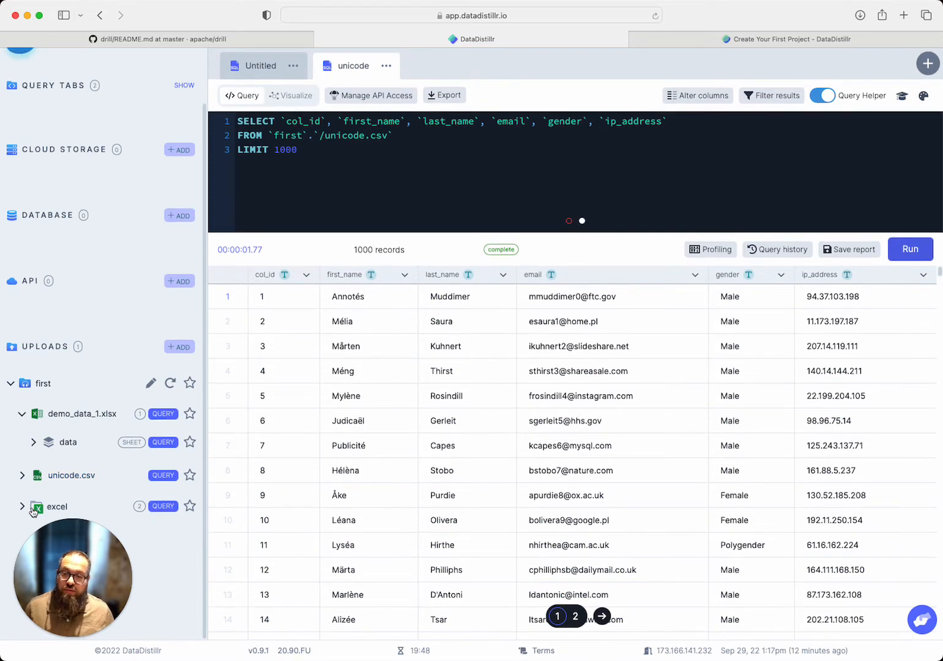
Create a query on the whole excel directory of the first data source and run it
{"action": "left_click", "coordinate": [163, 508]}
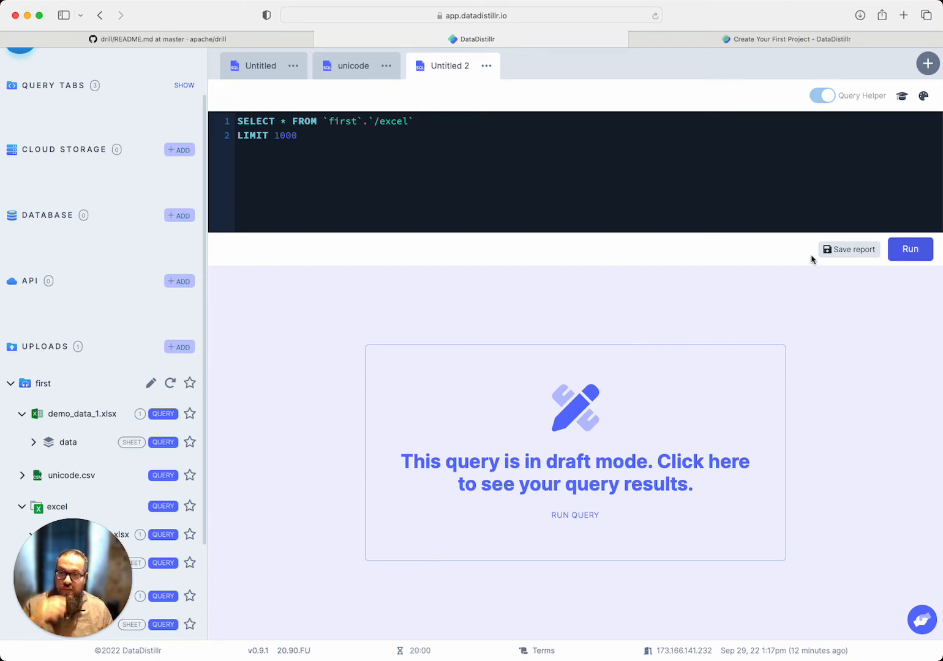
{"action": "left_click", "coordinate": [910, 252]}
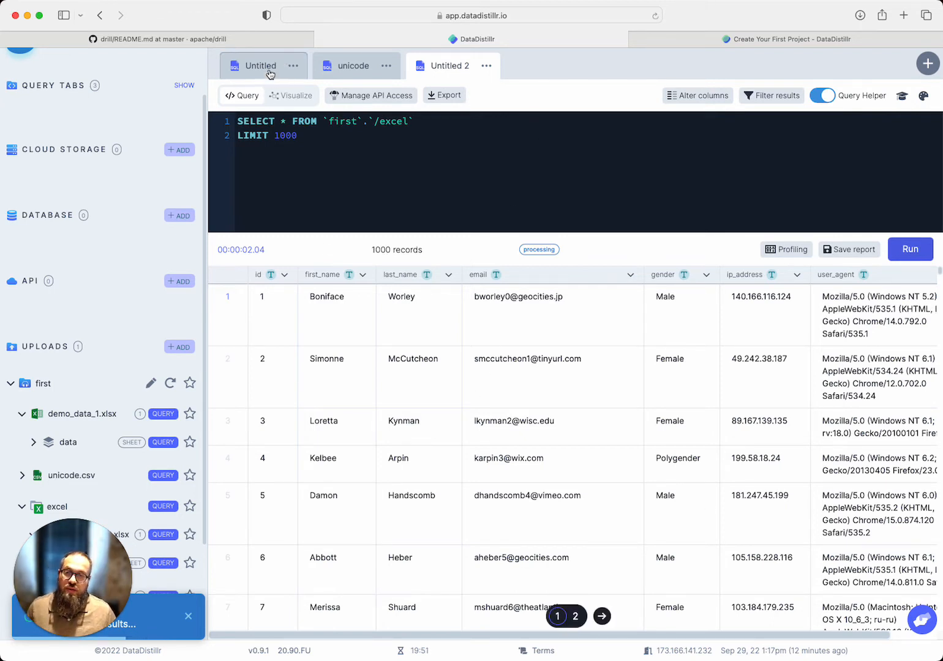
Open the Visualizing Your Data page in the DataDistillr documentation and copy its sample country-count query
{"action": "left_click", "coordinate": [760, 38]}
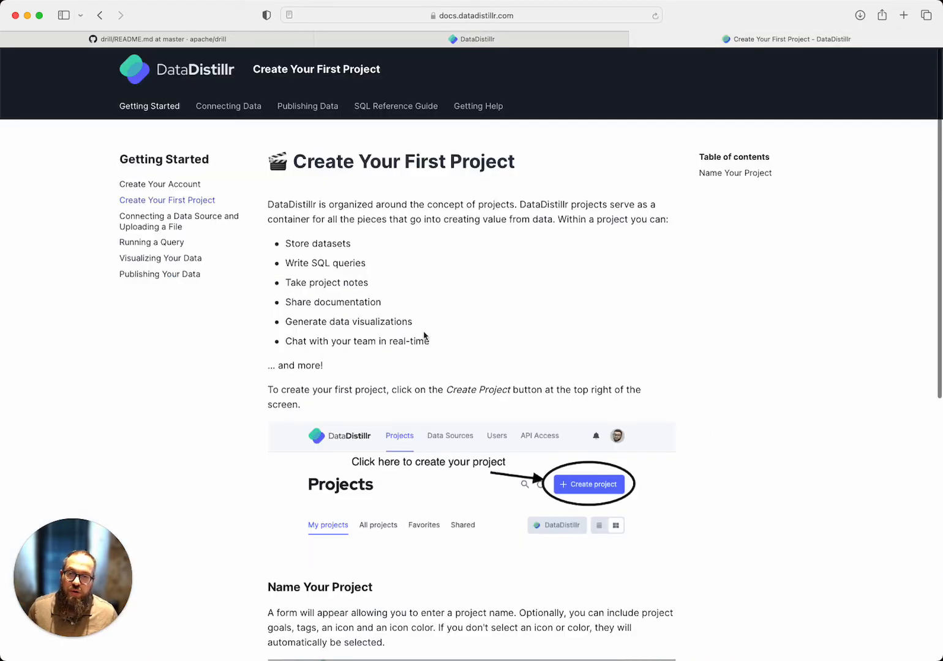
{"action": "left_click", "coordinate": [177, 259]}
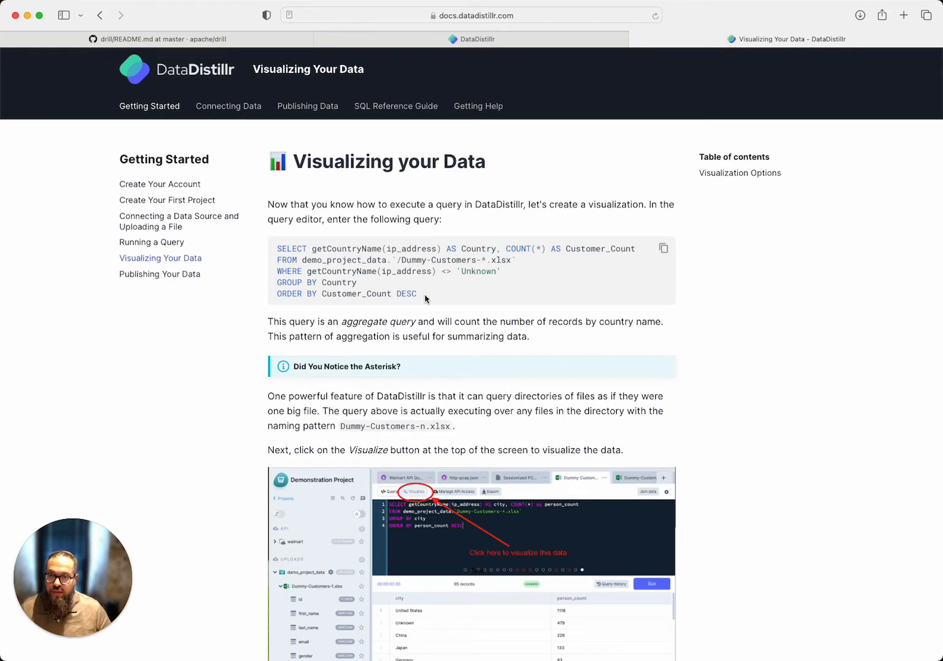
{"action": "left_click_drag", "start_coordinate": [424, 294], "coordinate": [269, 250]}
{"action": "key", "text": "super+c"}
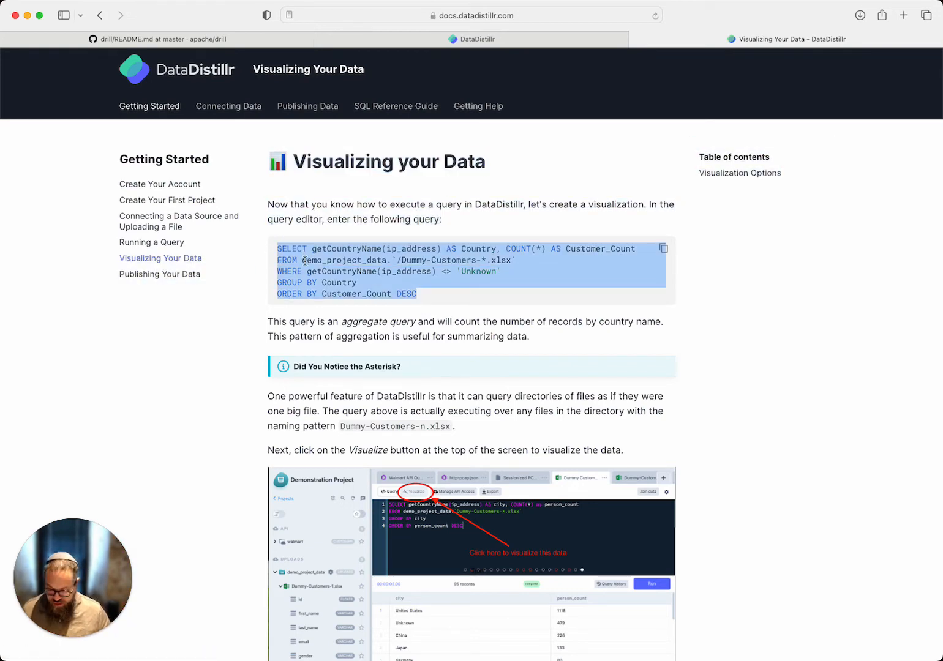
Return to the project and paste the copied query above the existing statement in the first Untitled query
{"action": "left_click", "coordinate": [501, 42]}
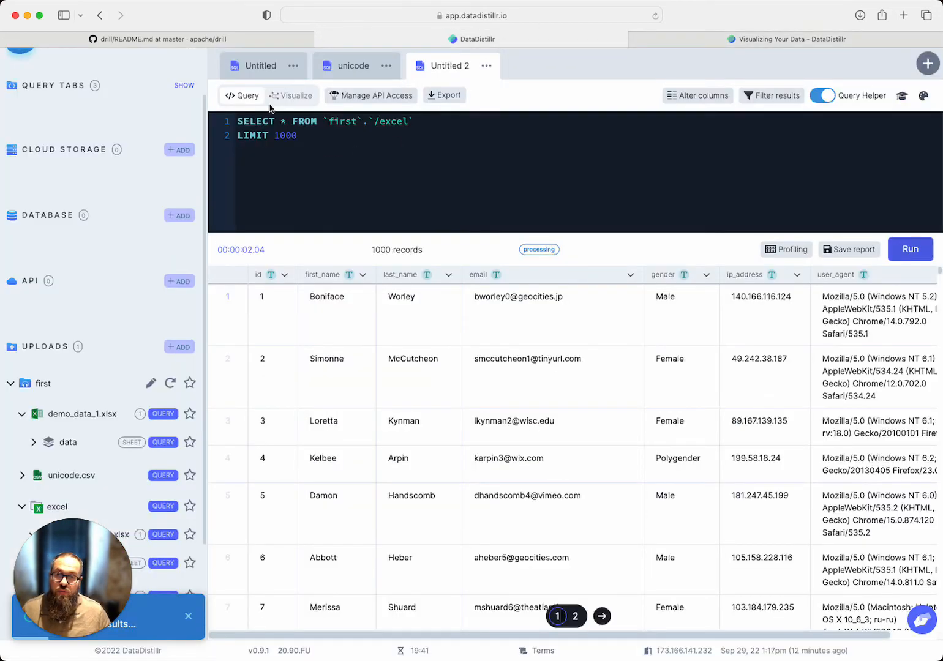
{"action": "left_click", "coordinate": [270, 73]}
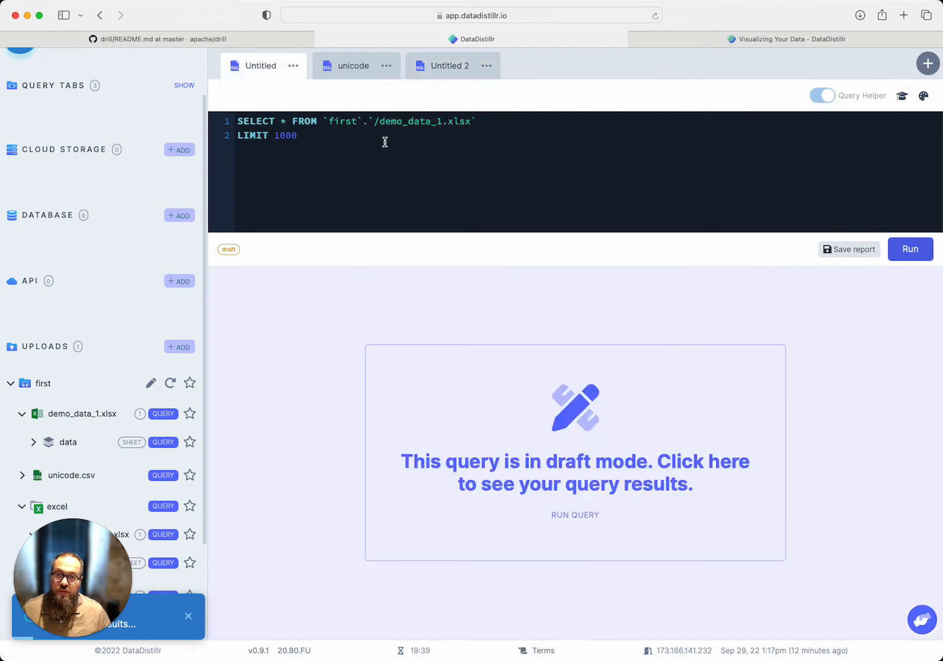
{"action": "left_click", "coordinate": [237, 122]}
{"action": "key", "text": "Return"}
{"action": "key", "text": "Return"}
{"action": "key", "text": "Return"}
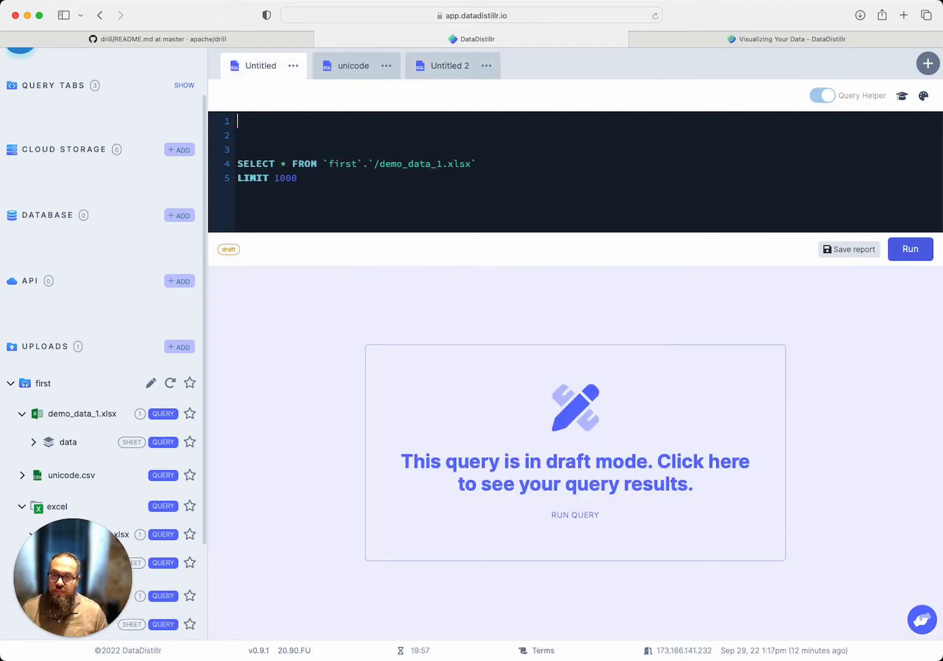
{"action": "key", "text": "super+v"}
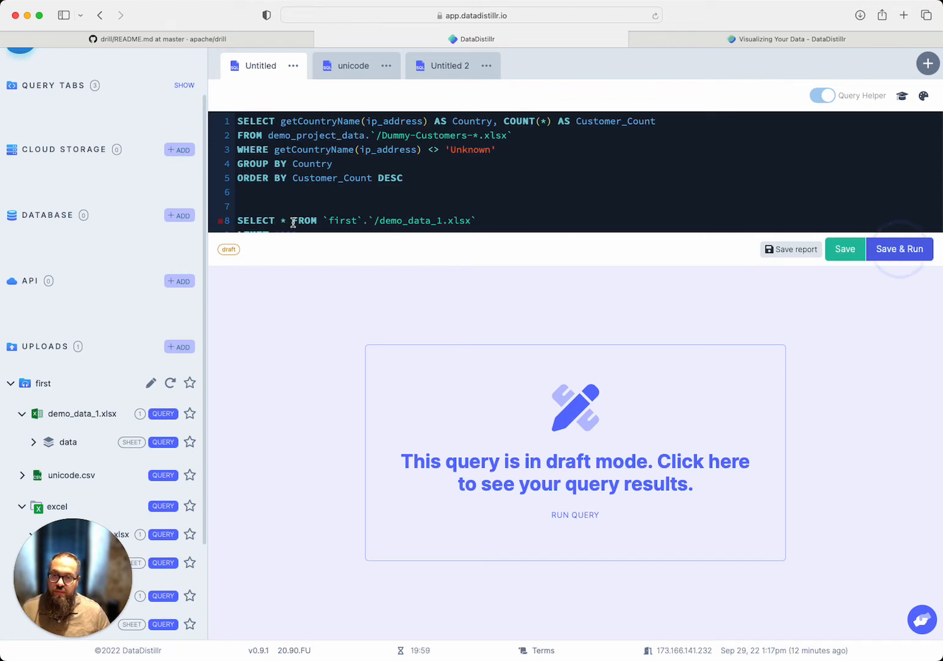
Replace the pasted query's FROM line with the original statement's FROM `first`.`/demo_data_1.xlsx` clause
{"action": "left_click_drag", "start_coordinate": [292, 222], "coordinate": [501, 228]}
{"action": "left_click", "coordinate": [348, 192]}
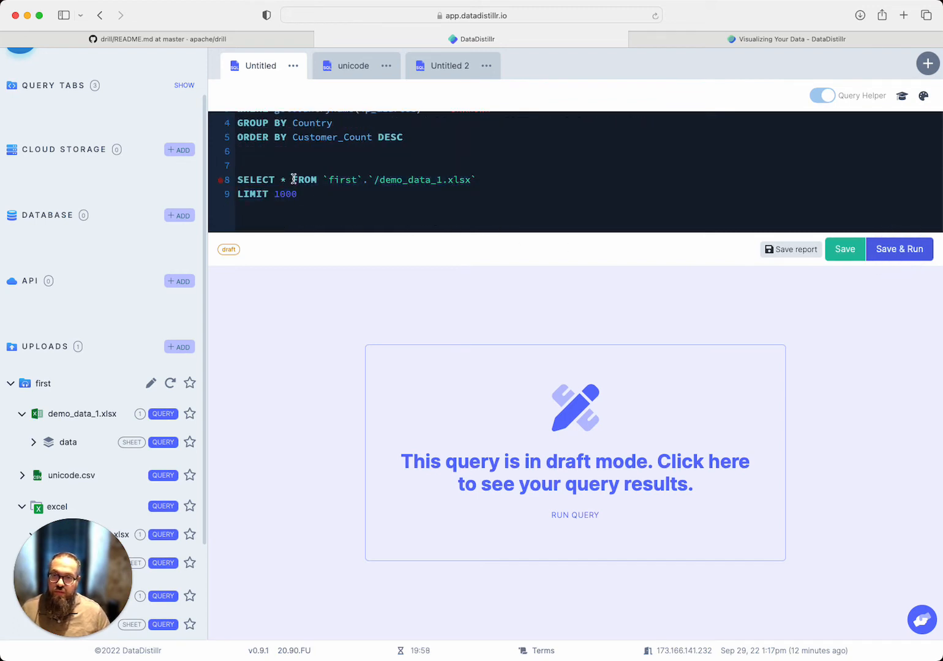
{"action": "left_click_drag", "start_coordinate": [294, 179], "coordinate": [486, 177]}
{"action": "key", "text": "super+c"}
{"action": "key", "text": "BackSpace"}
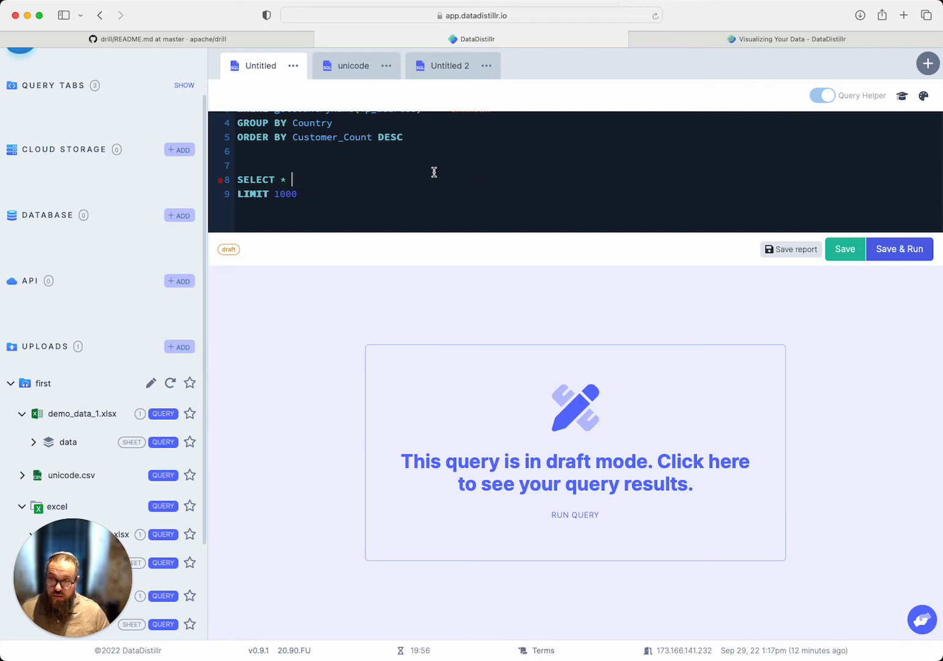
{"action": "scroll", "coordinate": [246, 135], "scroll_direction": "up", "scroll_amount": 3}
{"action": "left_click_drag", "start_coordinate": [238, 135], "coordinate": [587, 130]}
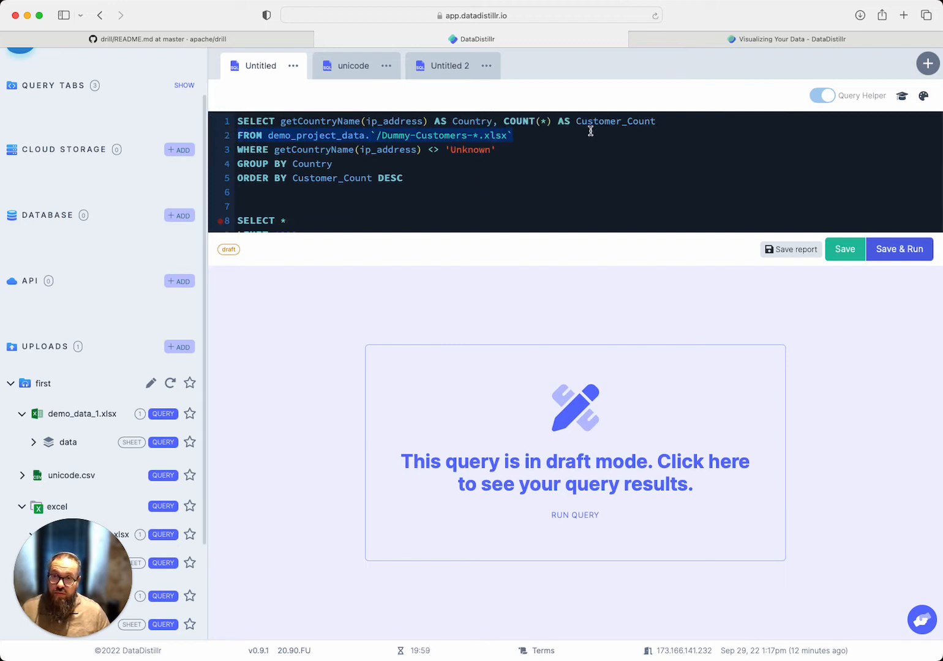
{"action": "key", "text": "super+v"}
Replace the leftover statement below the query with LIMIT 10, and save and run the query
{"action": "left_click", "coordinate": [297, 195]}
{"action": "scroll", "coordinate": [311, 232], "scroll_direction": "down", "scroll_amount": 1}
{"action": "left_click_drag", "start_coordinate": [310, 232], "coordinate": [320, 246]}
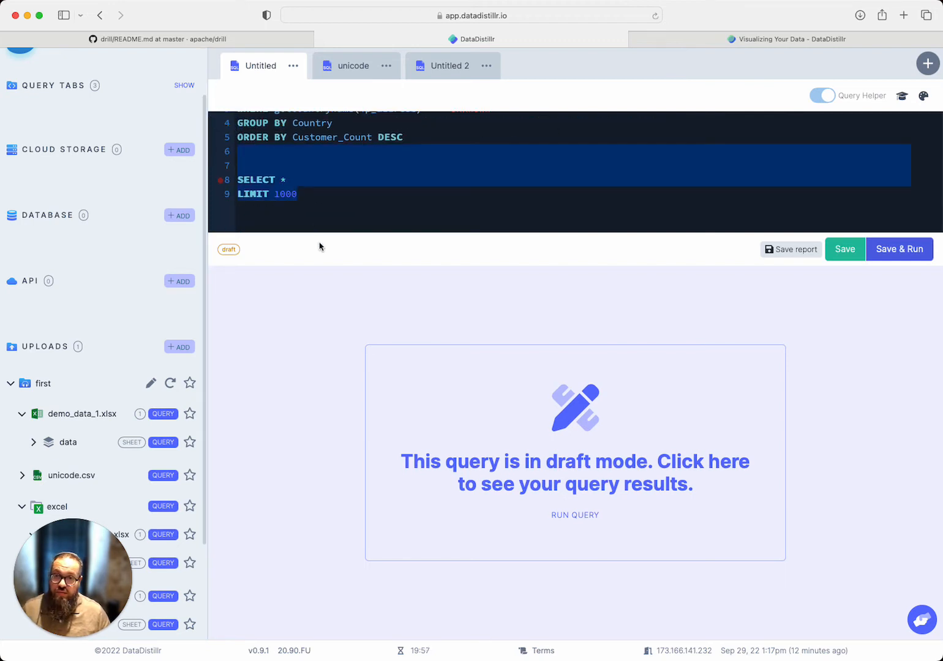
{"action": "key", "text": "BackSpace"}
{"action": "type", "text": "LIMIT 10"}
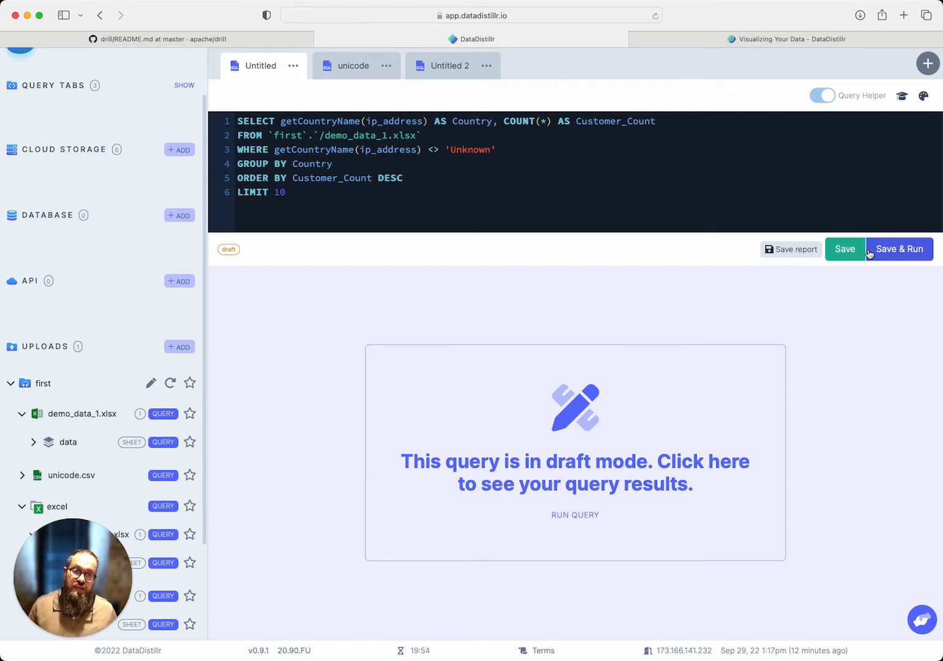
{"action": "left_click", "coordinate": [893, 251]}
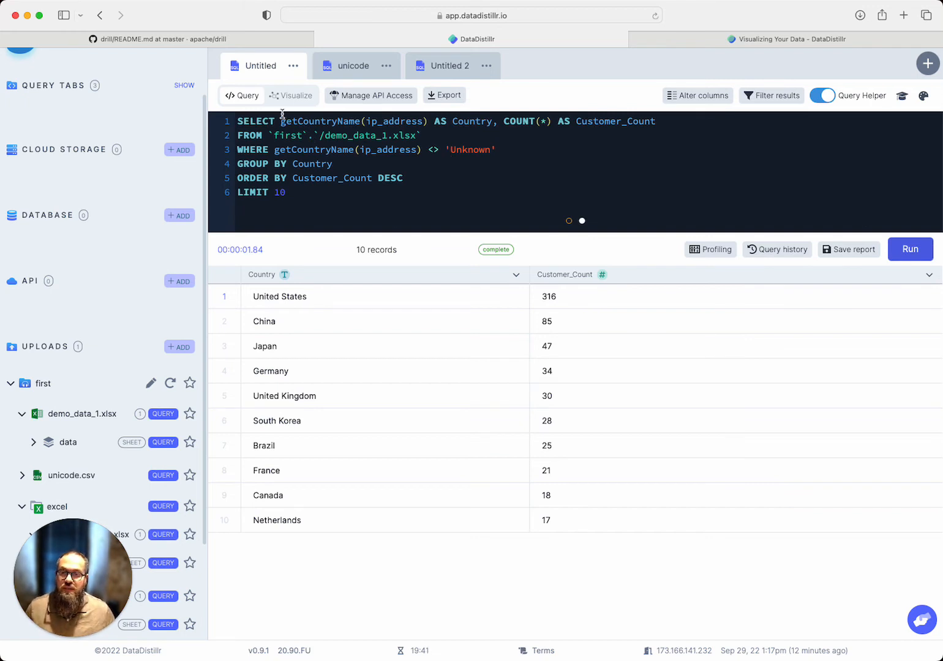
Start a visualization of the query results as a Bar graph with Country on the X-axis and Customer_Count on the Y-axis
{"action": "left_click", "coordinate": [298, 98]}
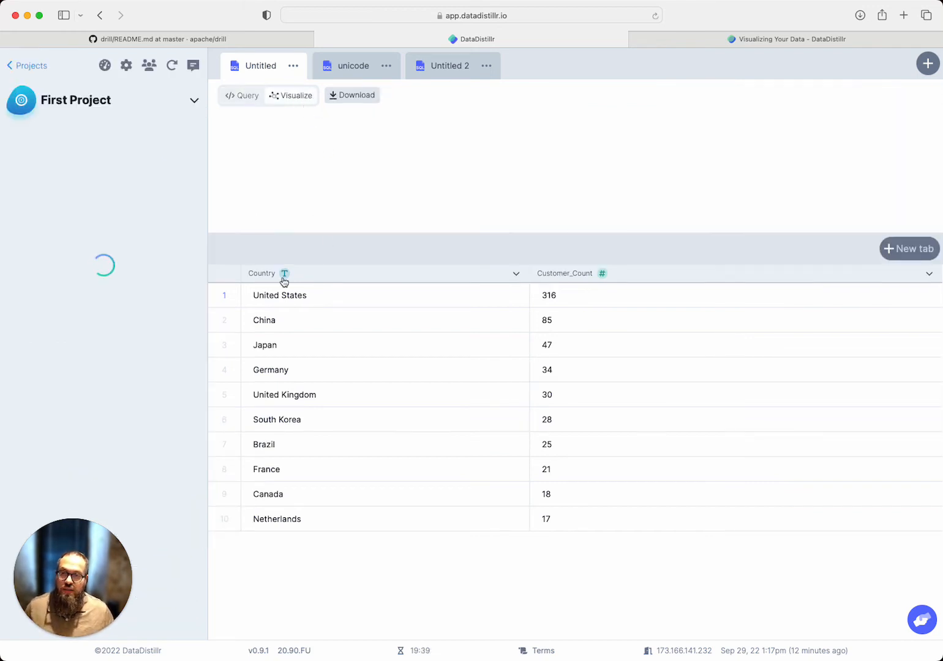
{"action": "left_click_drag", "start_coordinate": [284, 274], "coordinate": [313, 235]}
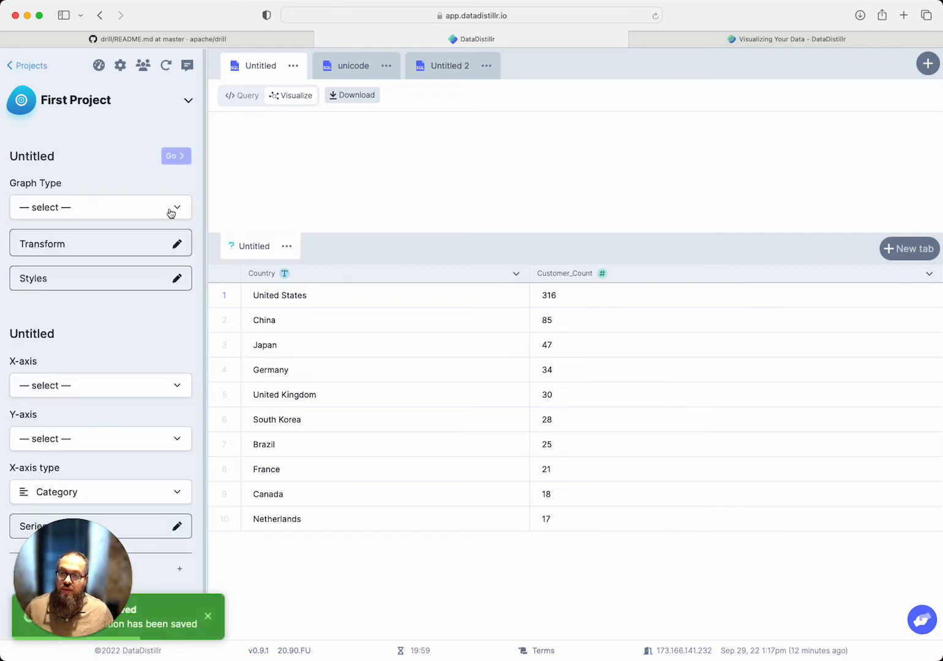
{"action": "left_click", "coordinate": [177, 211]}
{"action": "left_click", "coordinate": [61, 280]}
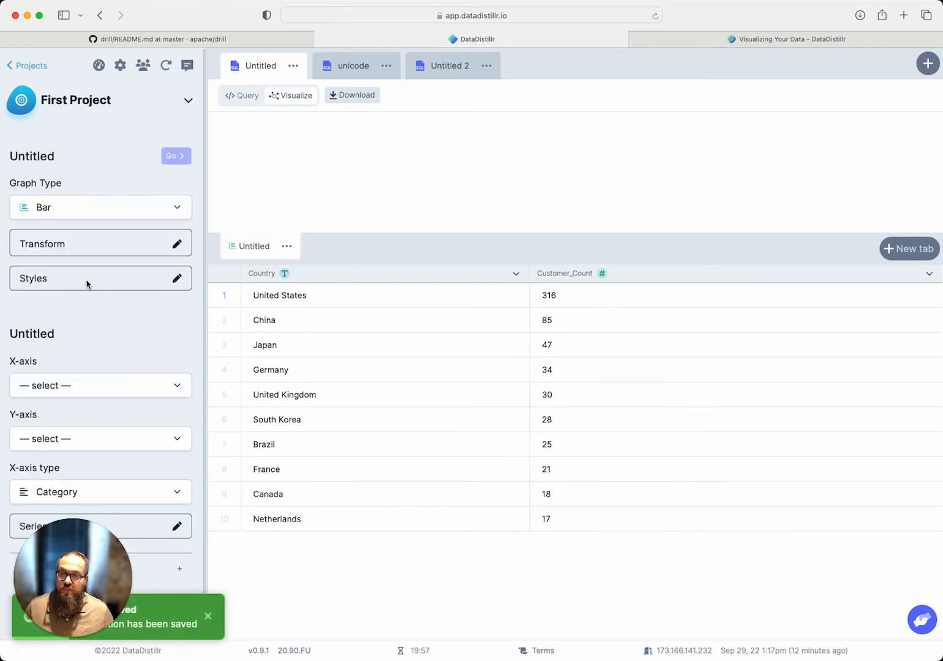
{"action": "left_click", "coordinate": [136, 389]}
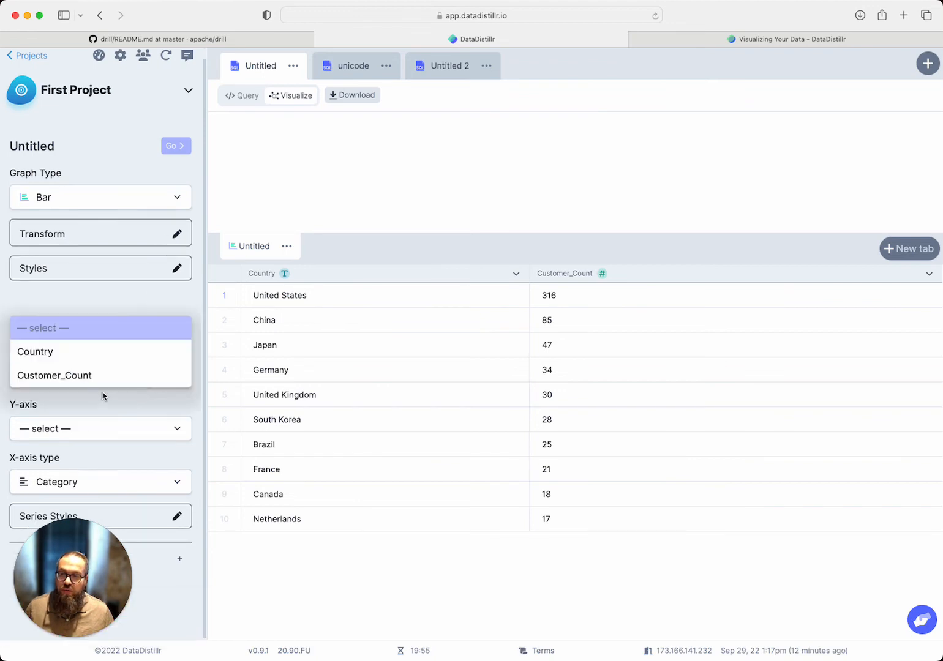
{"action": "left_click", "coordinate": [48, 356]}
{"action": "left_click", "coordinate": [174, 431]}
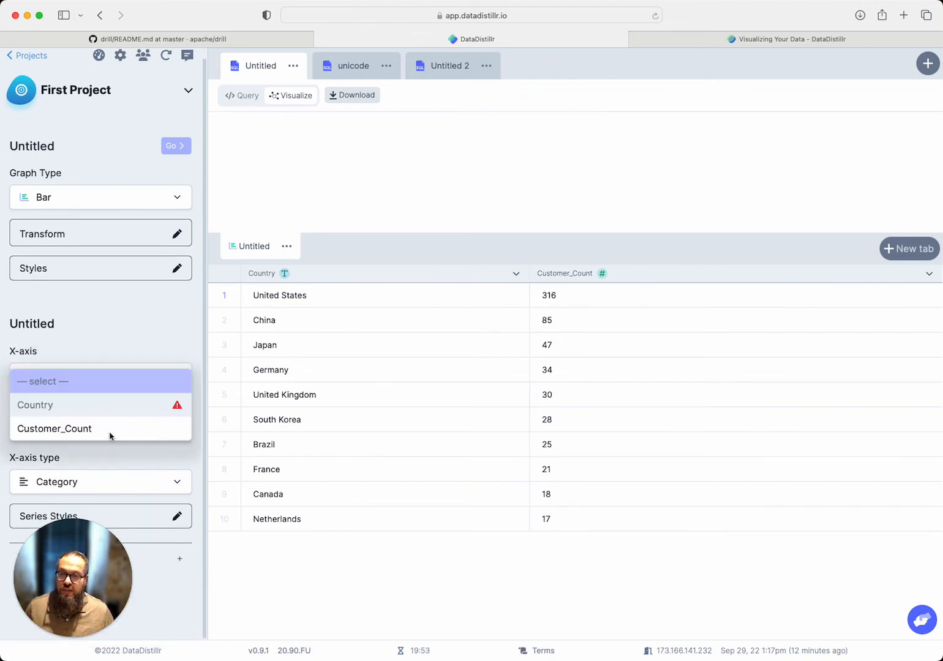
{"action": "left_click", "coordinate": [97, 433]}
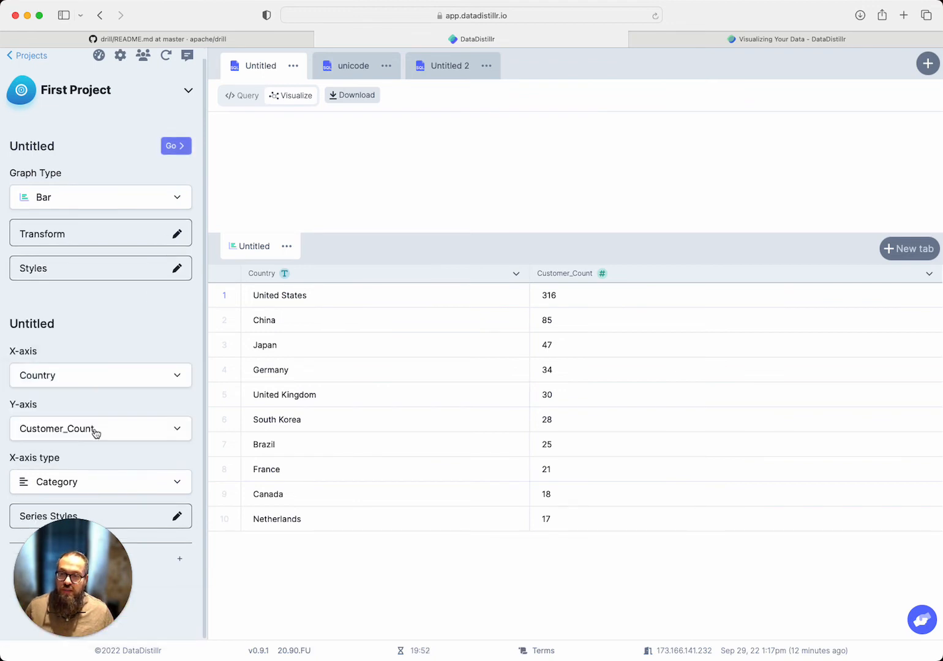
Save and generate the bar chart, and enlarge the chart area above the results table
{"action": "left_click", "coordinate": [176, 150]}
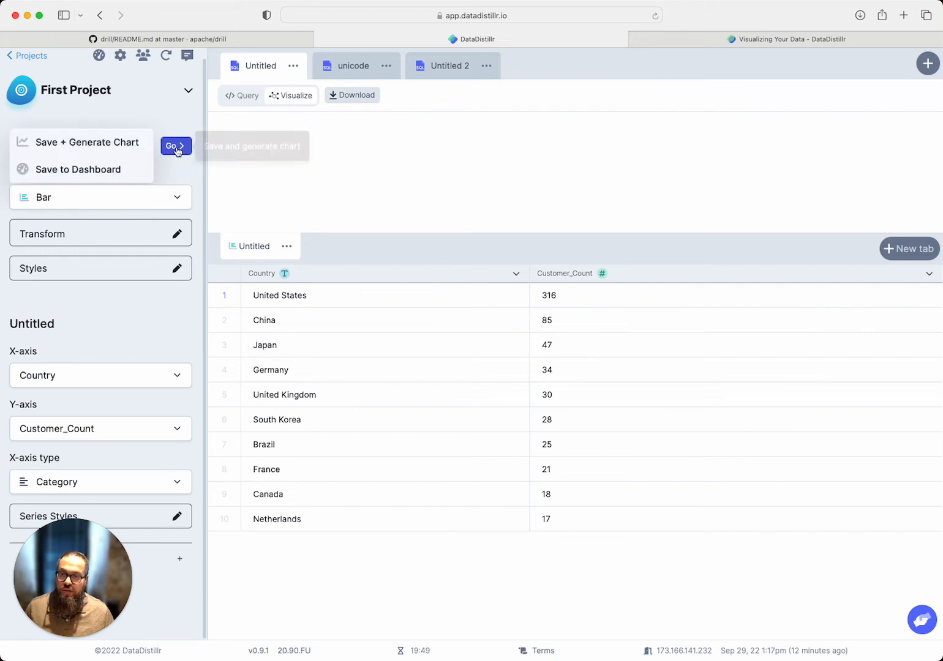
{"action": "left_click", "coordinate": [89, 144]}
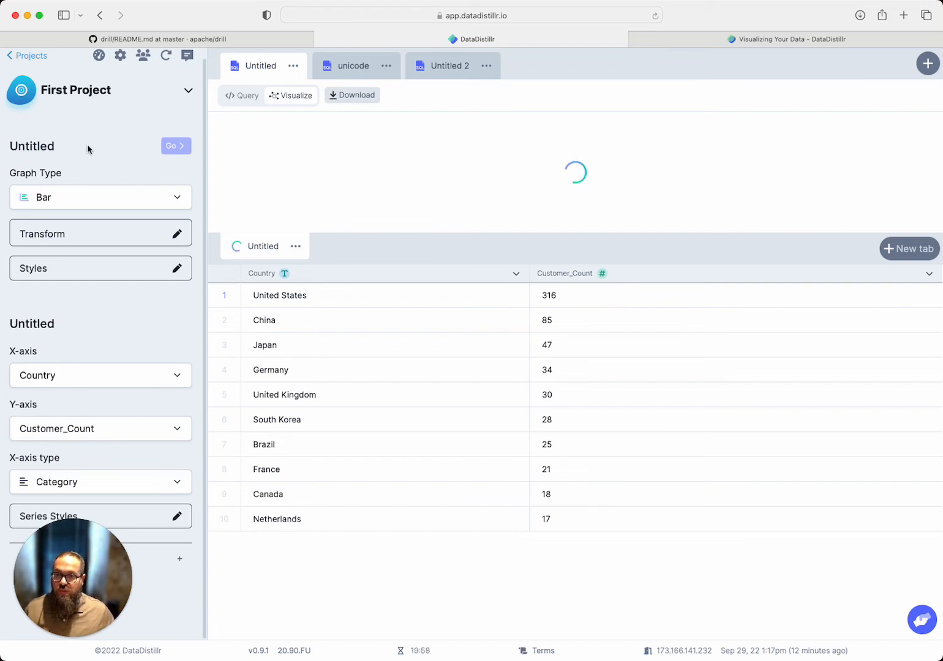
{"action": "left_click", "coordinate": [176, 145]}
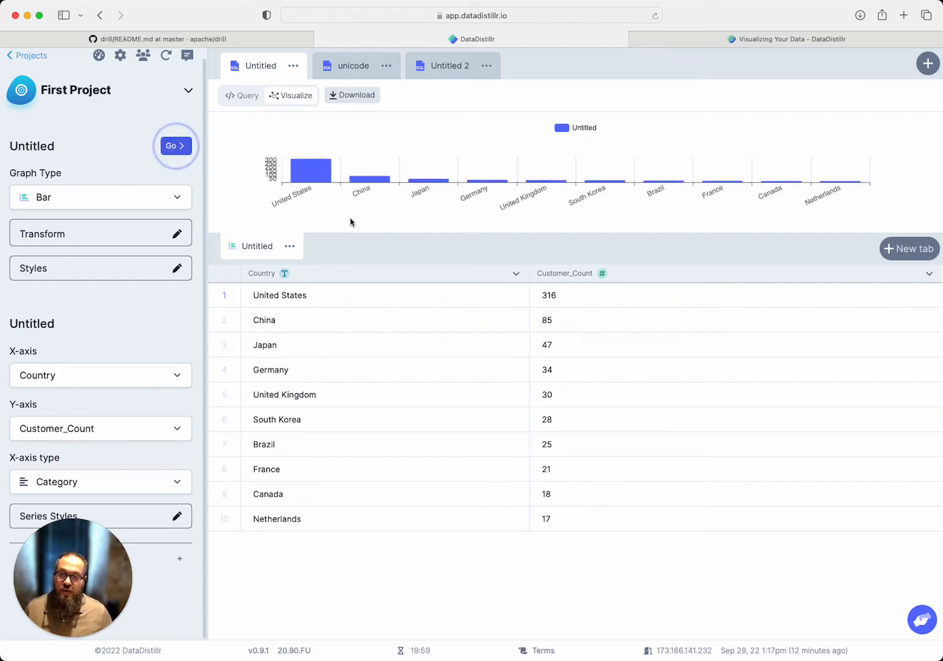
{"action": "left_click_drag", "start_coordinate": [350, 233], "coordinate": [351, 346]}
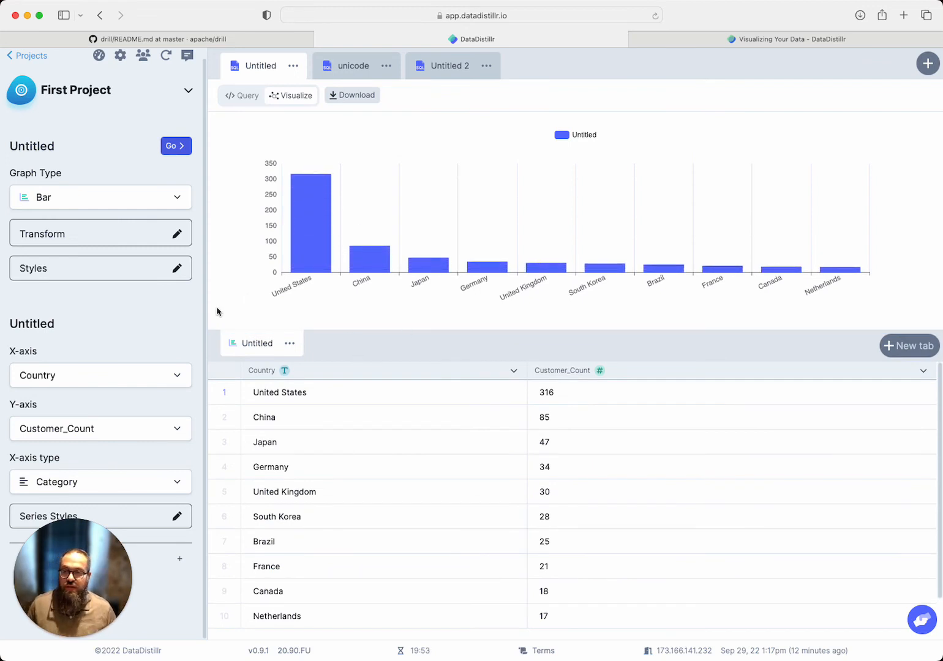
Rename the chart's data series to Countries and save the name
{"action": "double_click", "coordinate": [23, 327]}
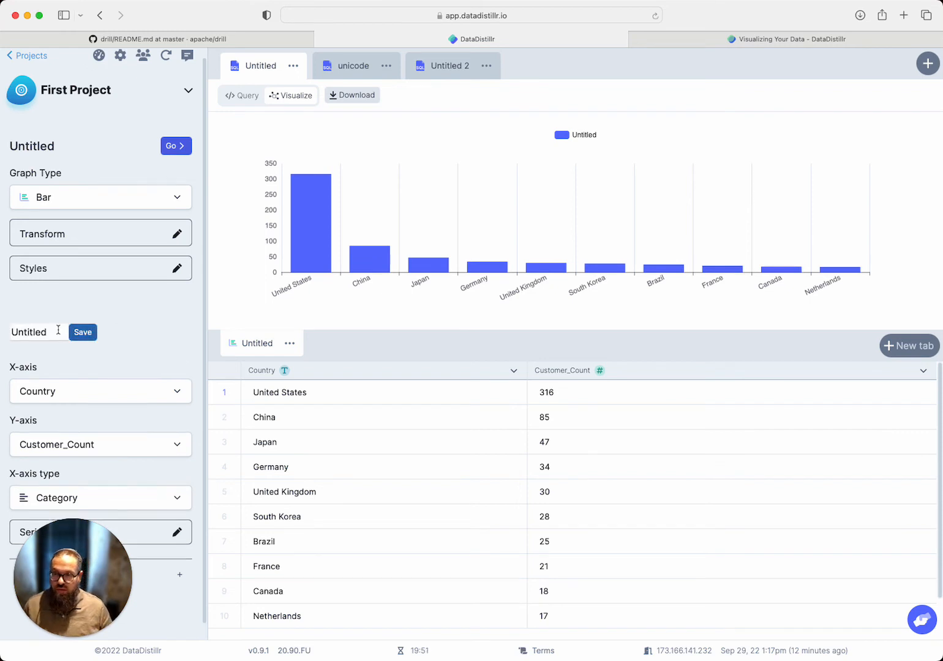
{"action": "double_click", "coordinate": [47, 330]}
{"action": "type", "text": "Countries"}
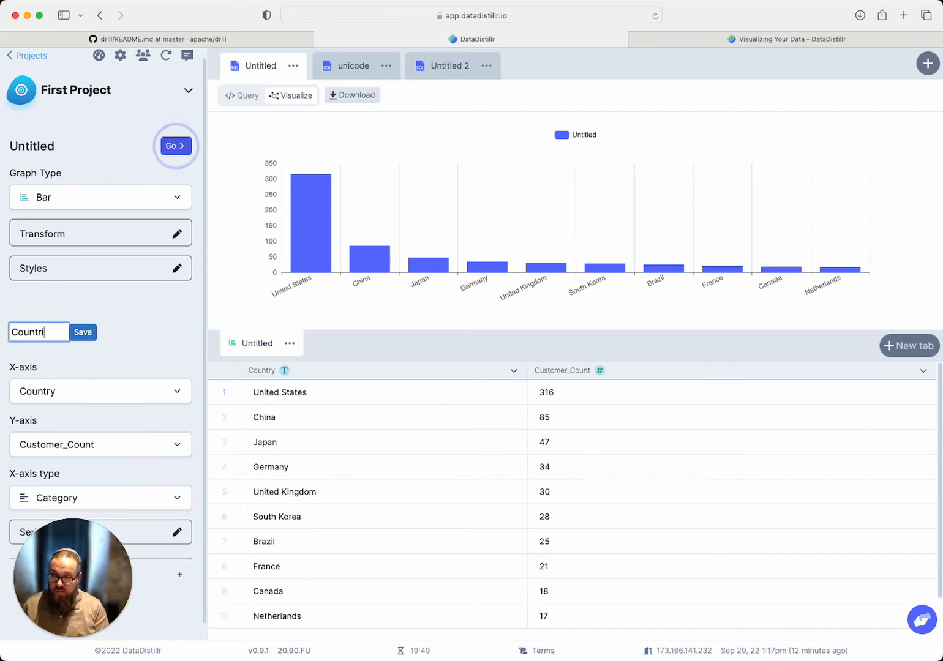
{"action": "left_click", "coordinate": [75, 335]}
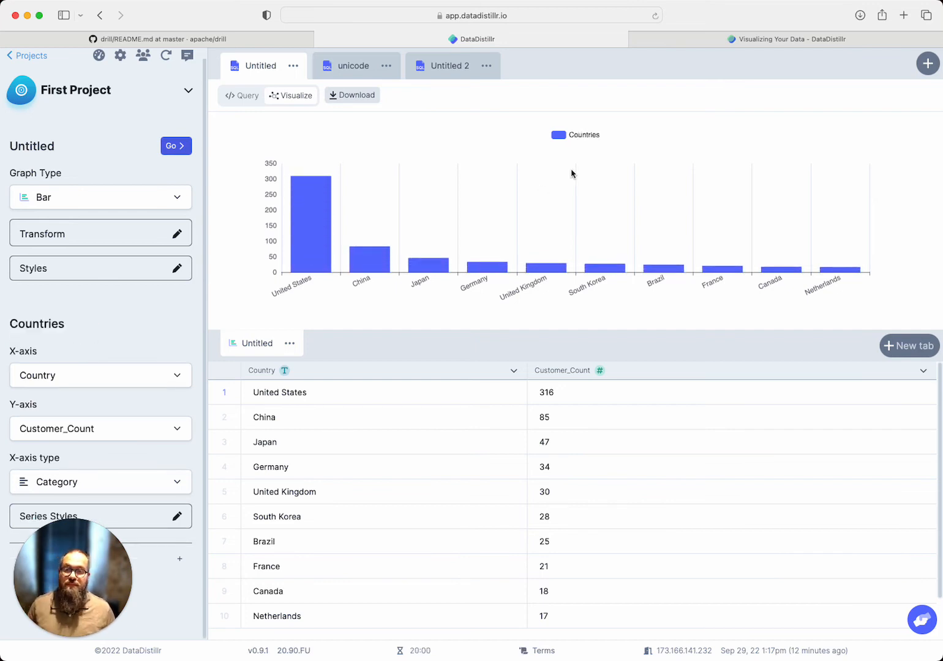
Regenerate the bar chart from the current graph settings
{"action": "scroll", "coordinate": [173, 108], "scroll_direction": "up", "scroll_amount": 2}
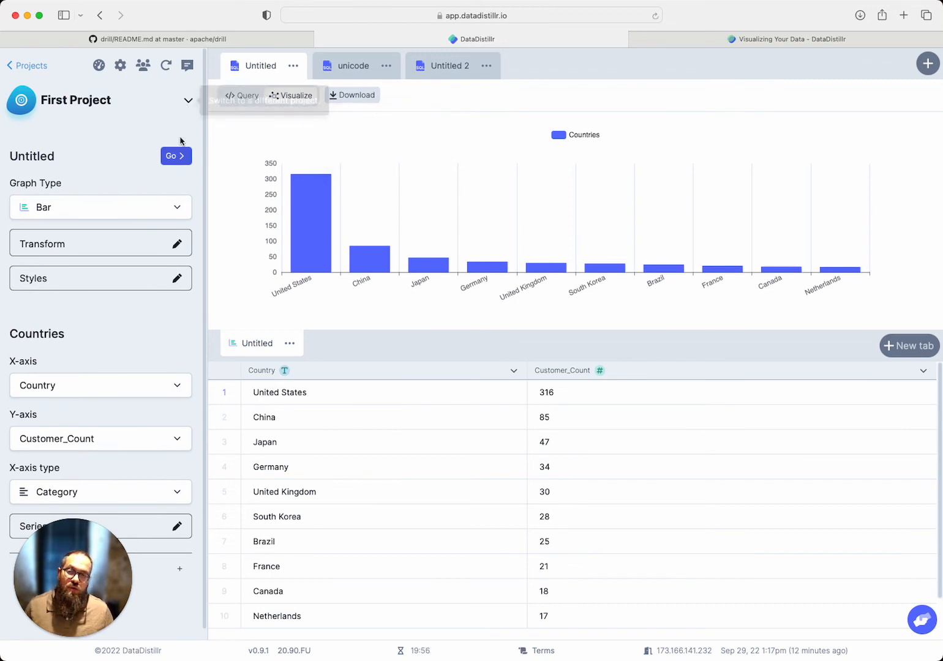
{"action": "left_click", "coordinate": [176, 156]}
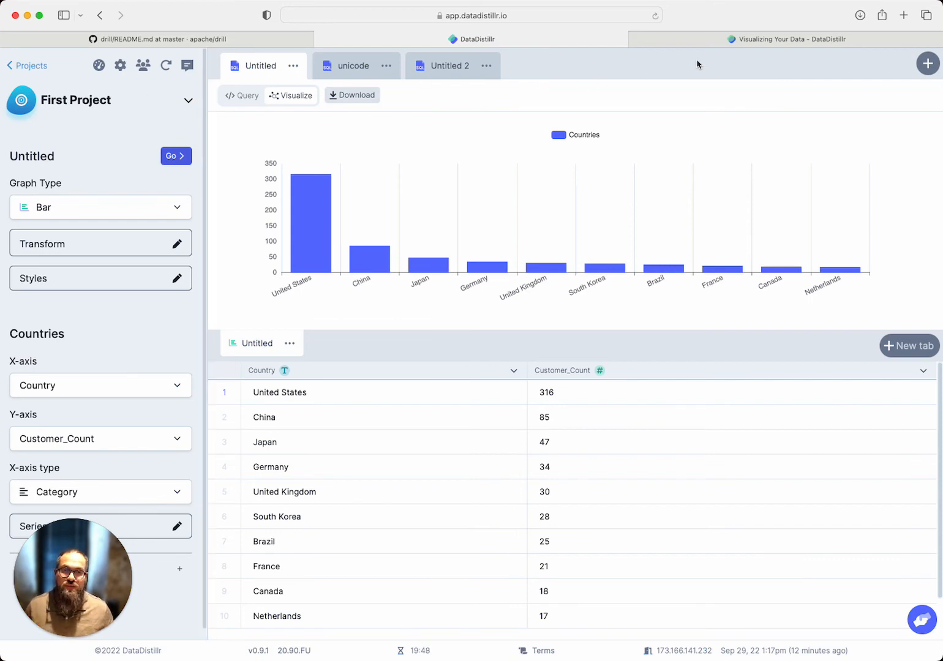
Switch to the DataDistillr documentation and open the Publishing Your Data page
{"action": "left_click", "coordinate": [745, 38]}
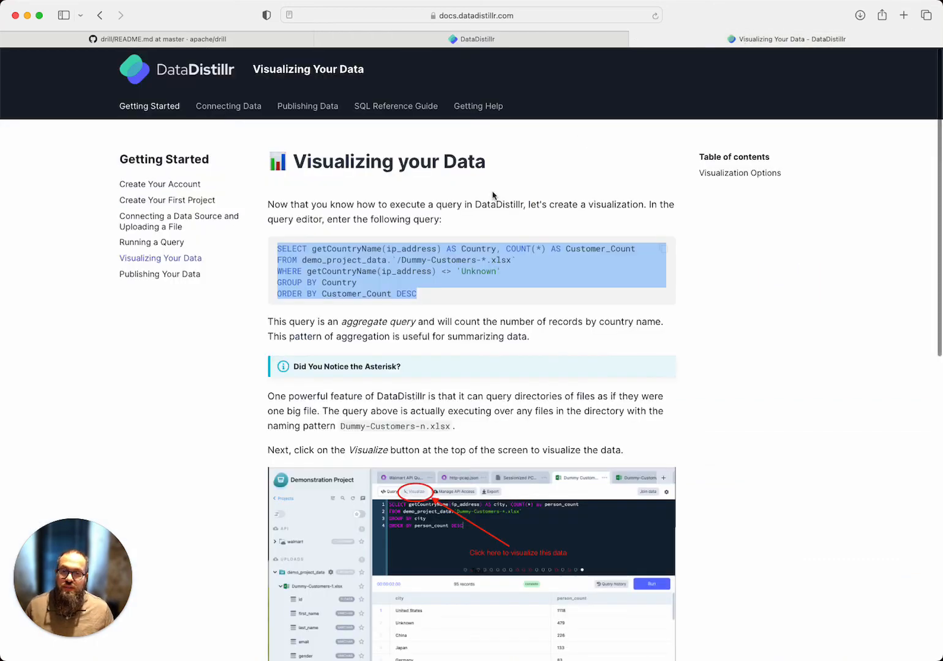
{"action": "left_click", "coordinate": [177, 273]}
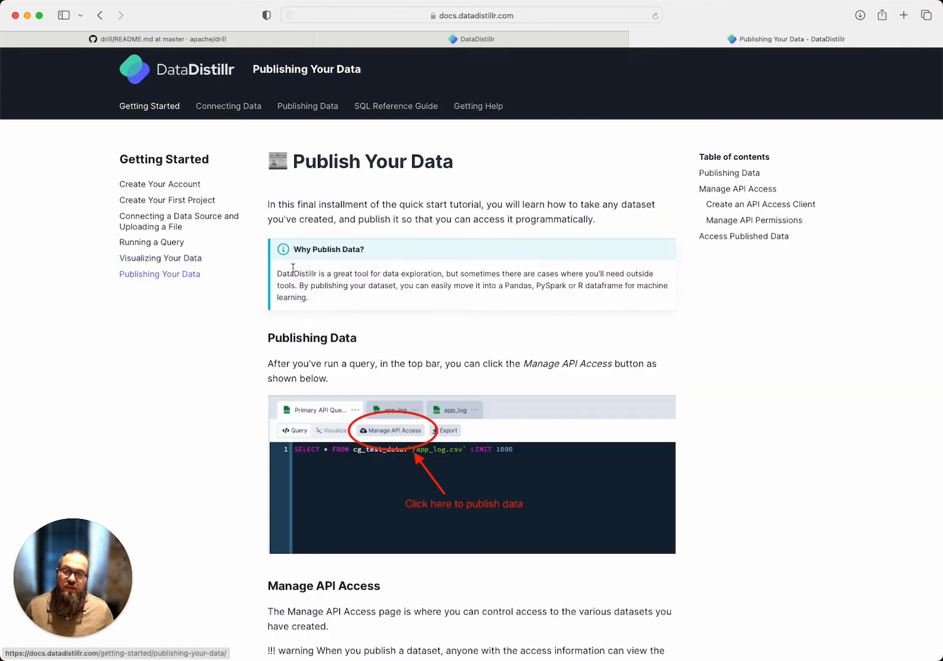
Return to the customer count query in the DataDistillr app and set the my_data client's API access to Allow
{"action": "left_click", "coordinate": [428, 40]}
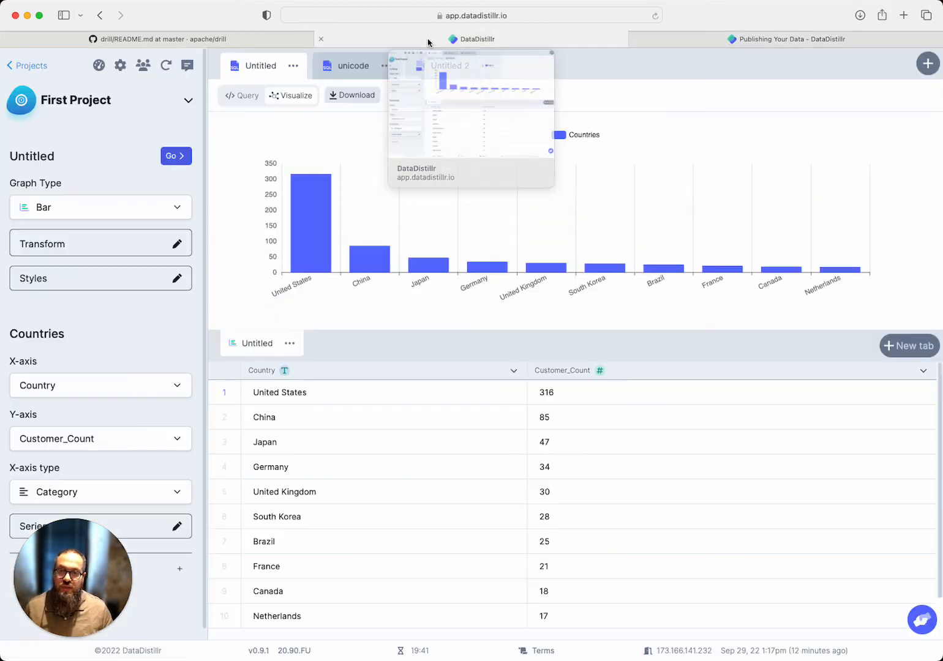
{"action": "left_click", "coordinate": [256, 98]}
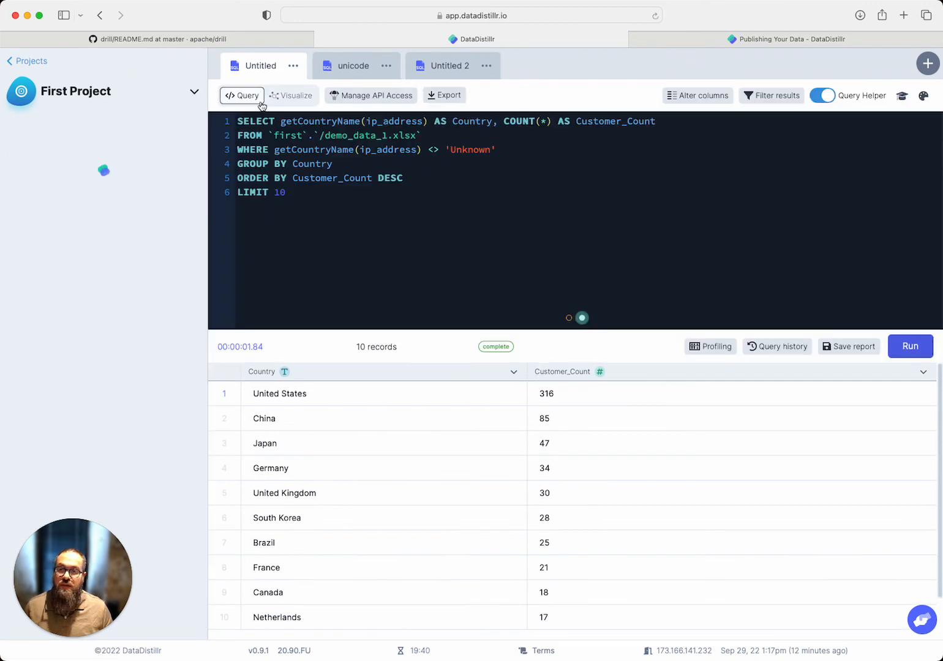
{"action": "left_click", "coordinate": [398, 102]}
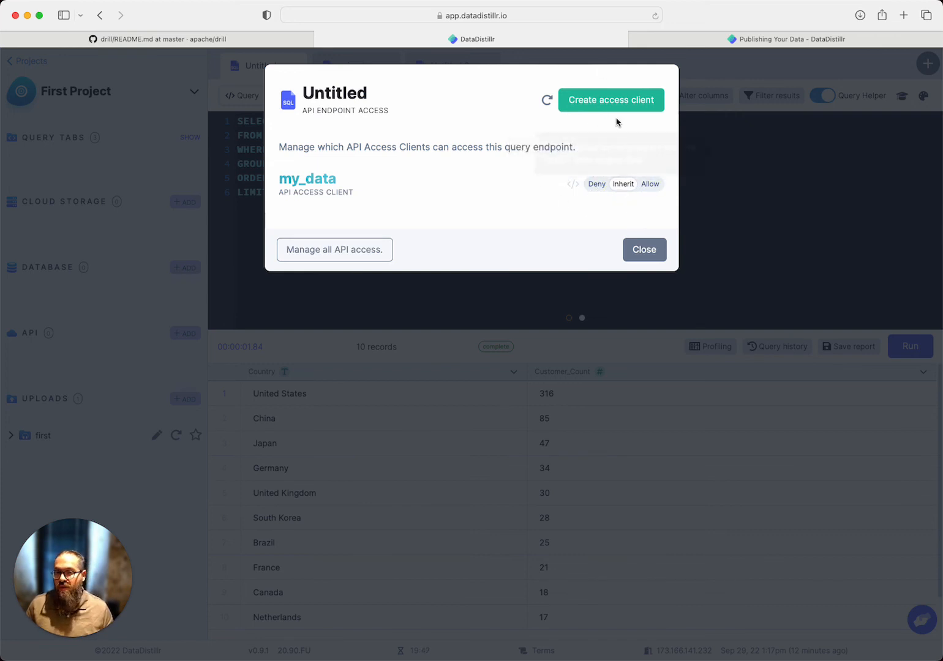
{"action": "left_click", "coordinate": [650, 184]}
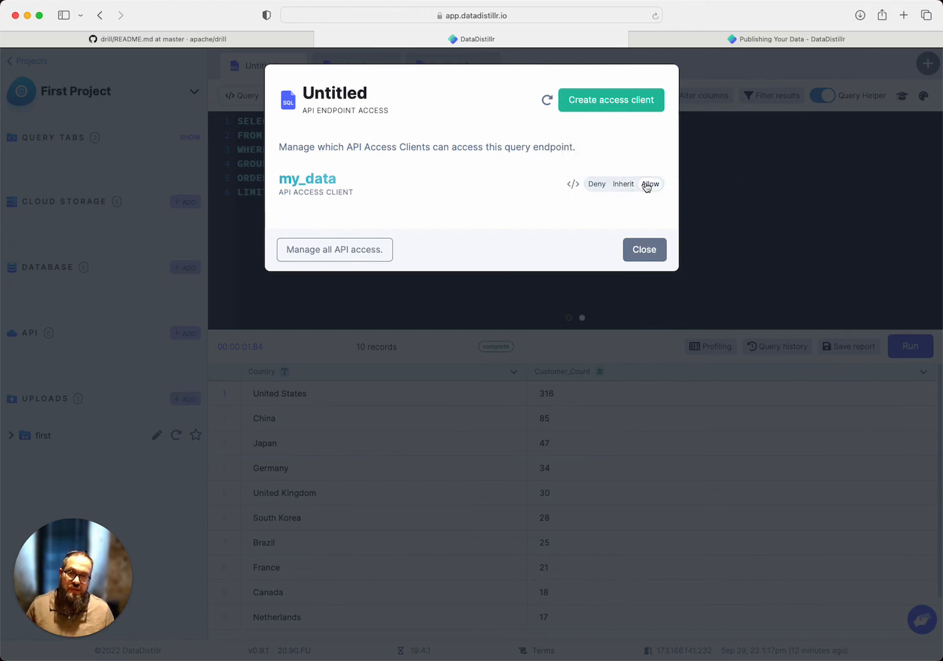
Open the my_data client's endpoint access code and view the General, Tableau and Python (with plugin) versions
{"action": "left_click", "coordinate": [572, 185]}
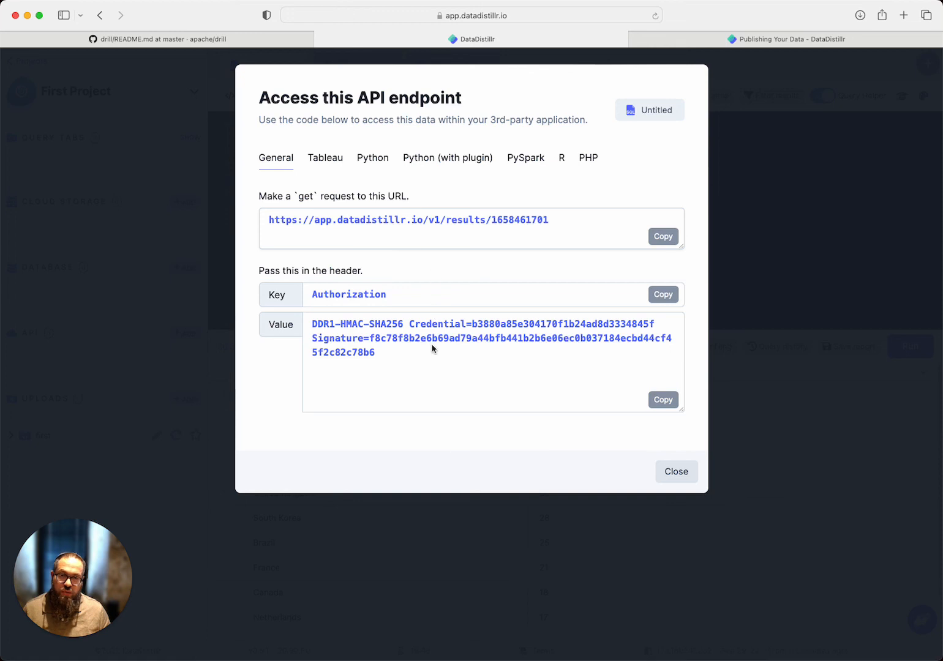
{"action": "left_click", "coordinate": [335, 163]}
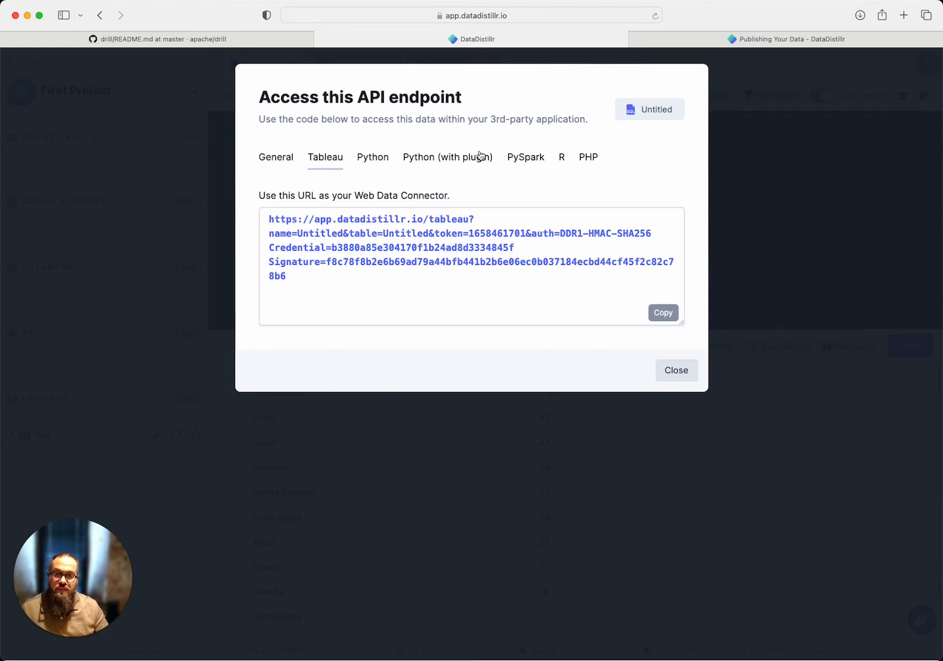
{"action": "left_click", "coordinate": [447, 160]}
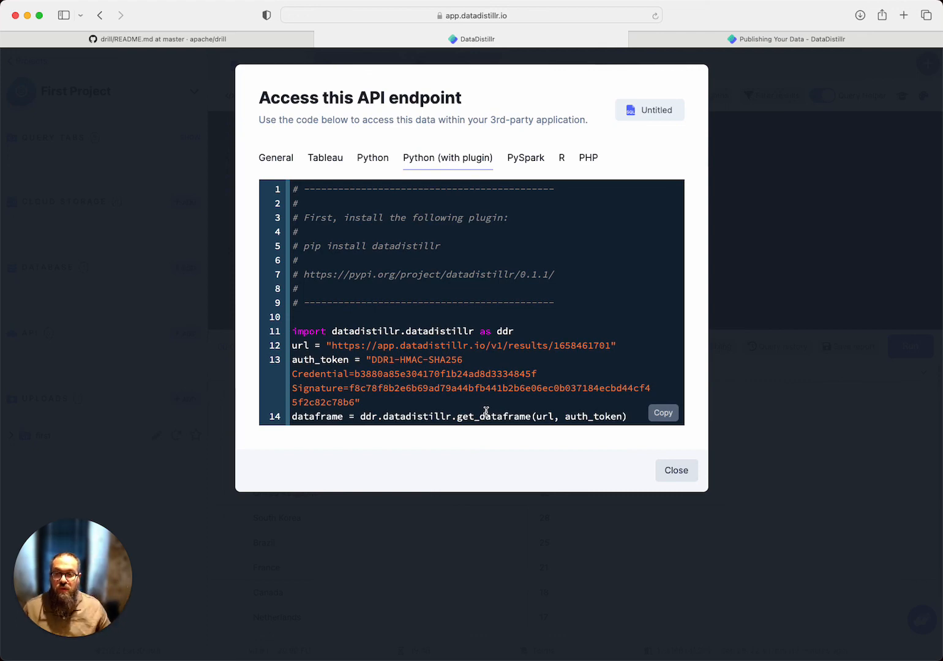
Examine the plain Python script for calling the API endpoint
{"action": "left_click", "coordinate": [365, 164]}
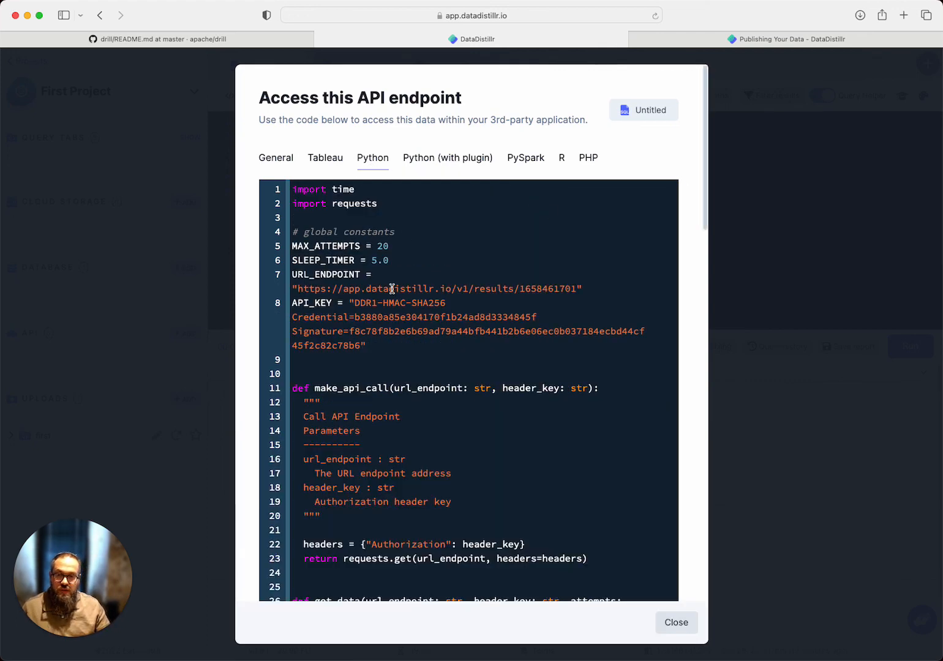
{"action": "scroll", "coordinate": [392, 289], "scroll_direction": "down", "scroll_amount": 2}
{"action": "scroll", "coordinate": [415, 387], "scroll_direction": "up", "scroll_amount": 2}
{"action": "scroll", "coordinate": [416, 384], "scroll_direction": "down", "scroll_amount": 2}
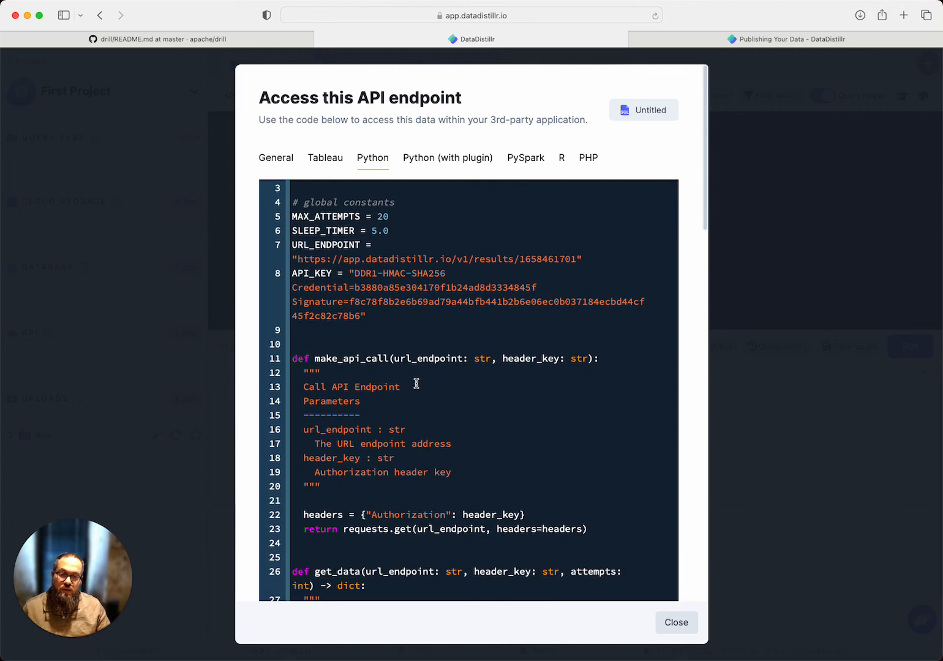
{"action": "scroll", "coordinate": [432, 393], "scroll_direction": "down", "scroll_amount": 8}
{"action": "scroll", "coordinate": [436, 343], "scroll_direction": "up", "scroll_amount": 10}
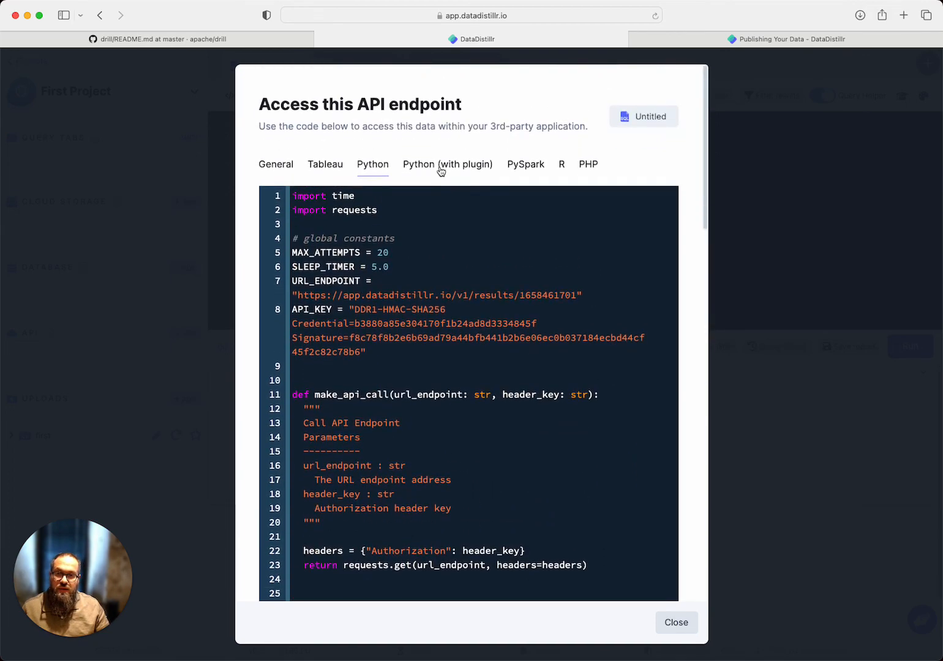
{"action": "scroll", "coordinate": [453, 168], "scroll_direction": "down", "scroll_amount": 1}
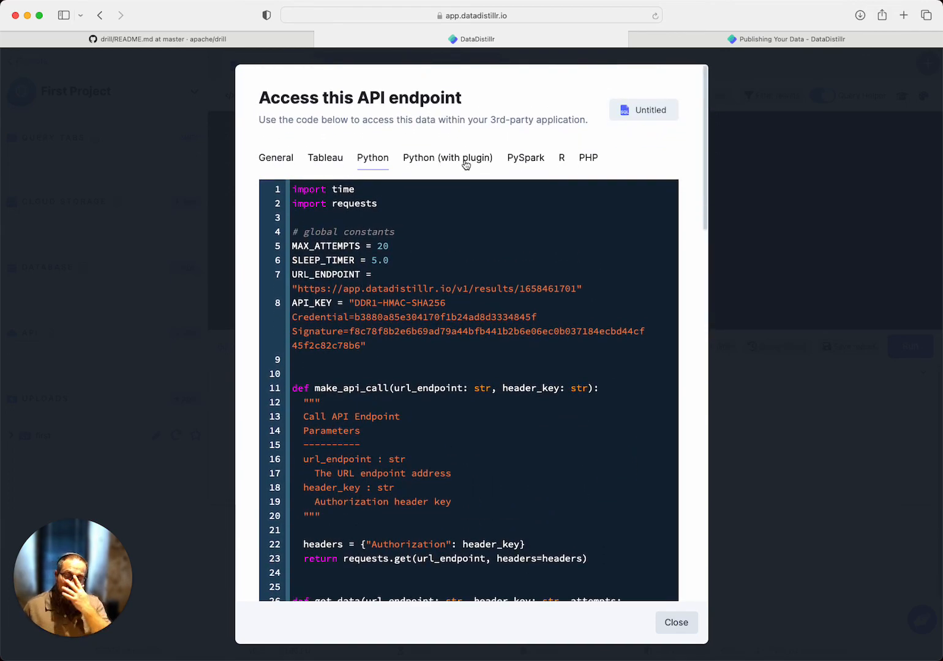
View the R script for the API endpoint, and close the access code and API endpoint access dialogs
{"action": "left_click", "coordinate": [561, 161]}
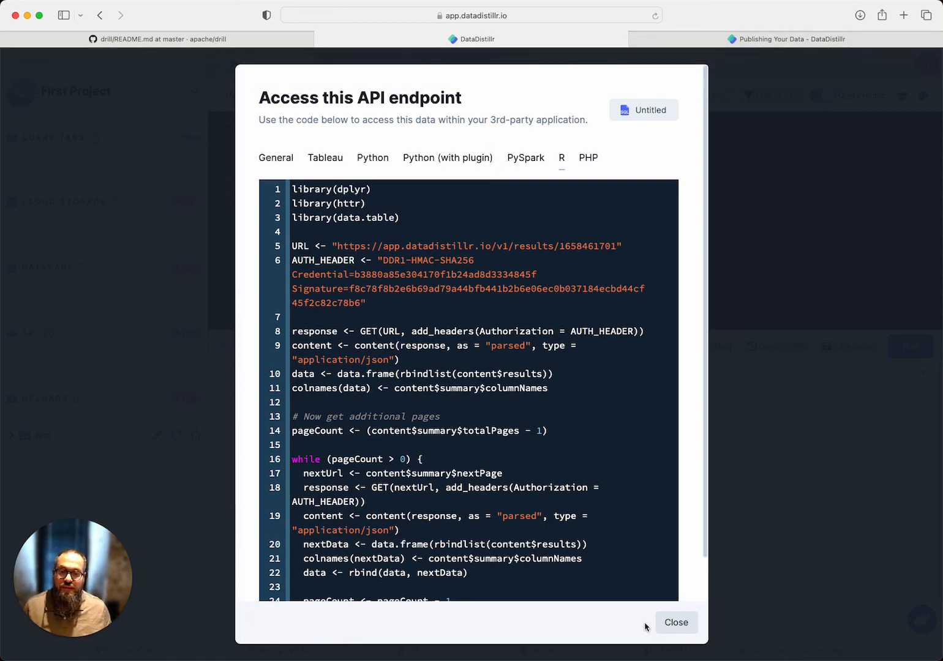
{"action": "left_click", "coordinate": [674, 623]}
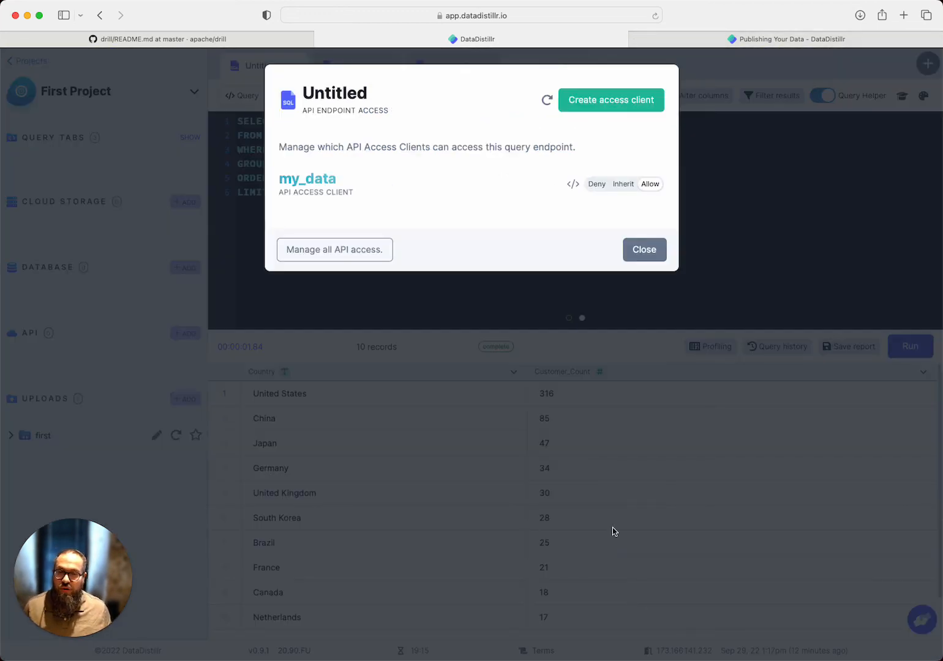
{"action": "left_click", "coordinate": [644, 251]}
{"action": "mouse_move", "coordinate": [735, 39]}
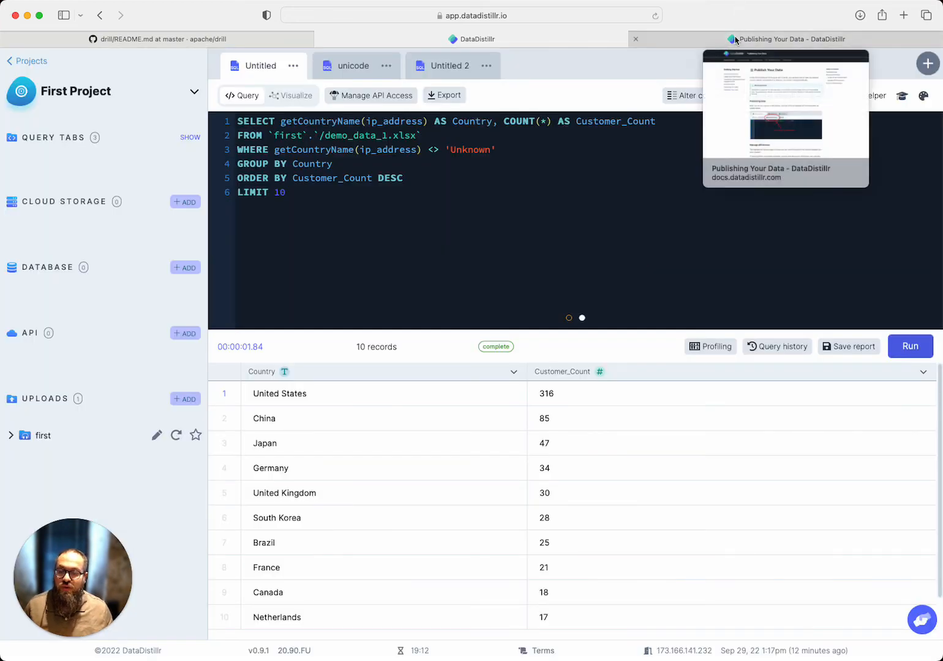